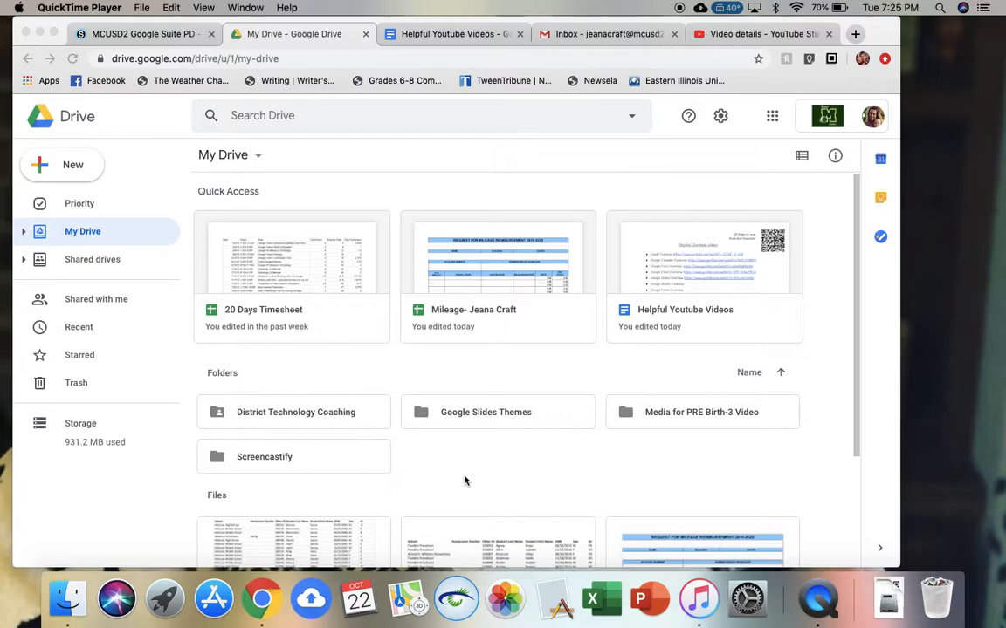
- Open the Google apps panel from the top right of Google Drive
click(773, 118)
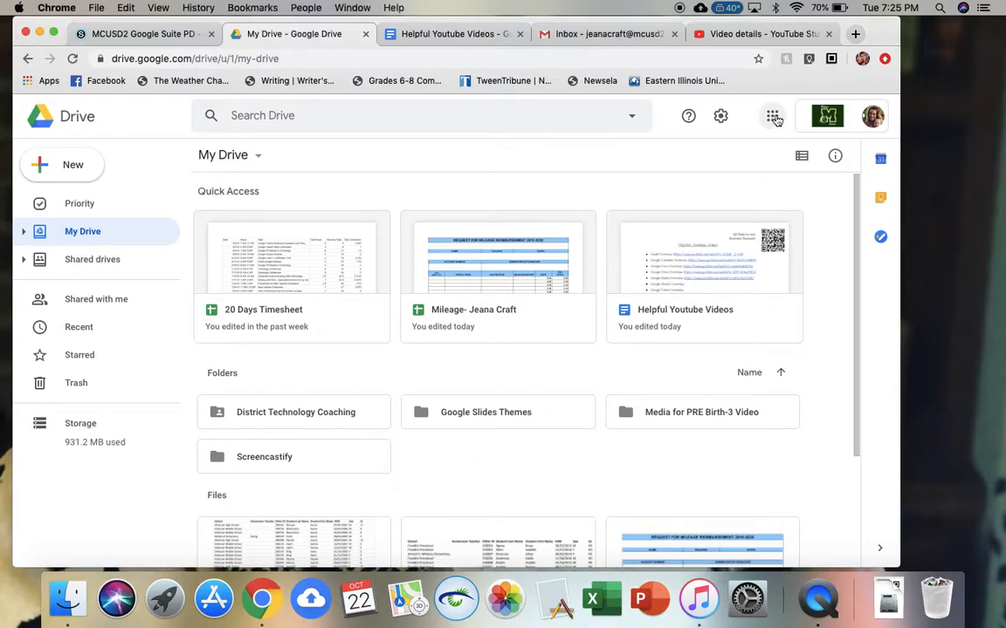
click(773, 120)
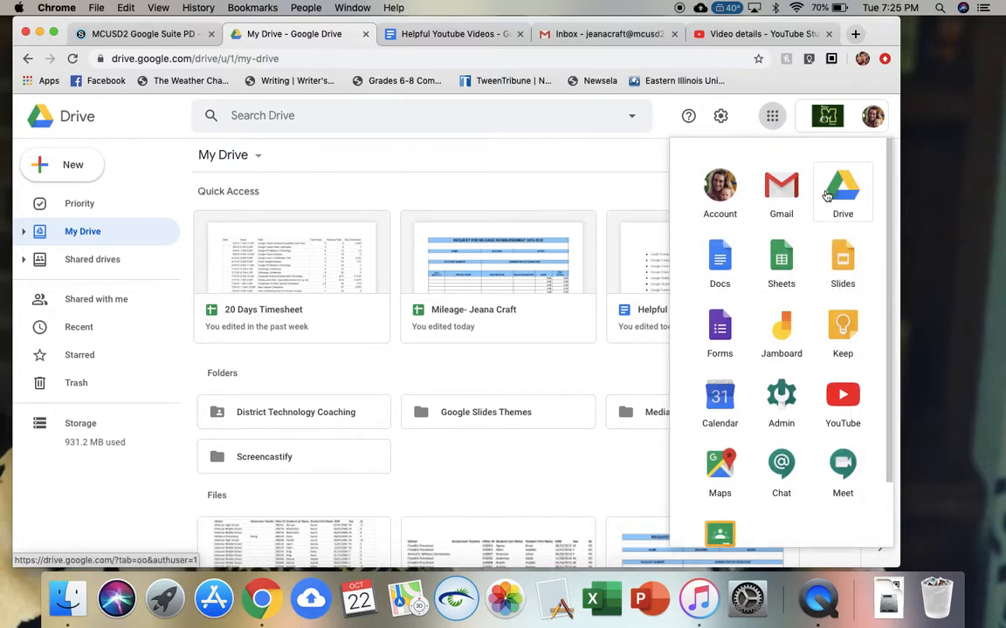
- Create a new blank Google Sheets spreadsheet from Drive's New menu
click(442, 474)
scroll(442, 474, down, 2)
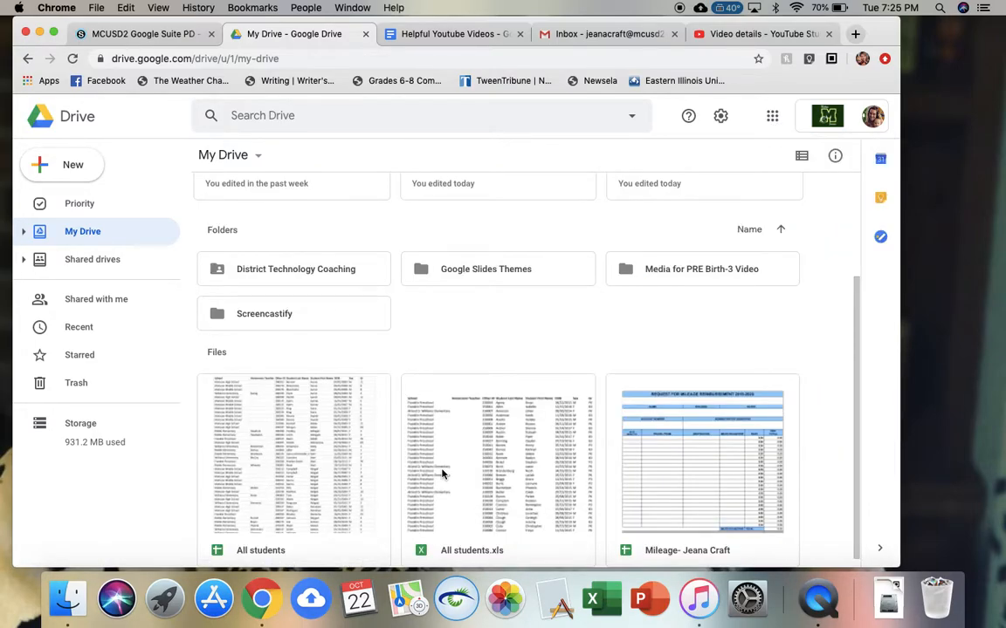
click(75, 170)
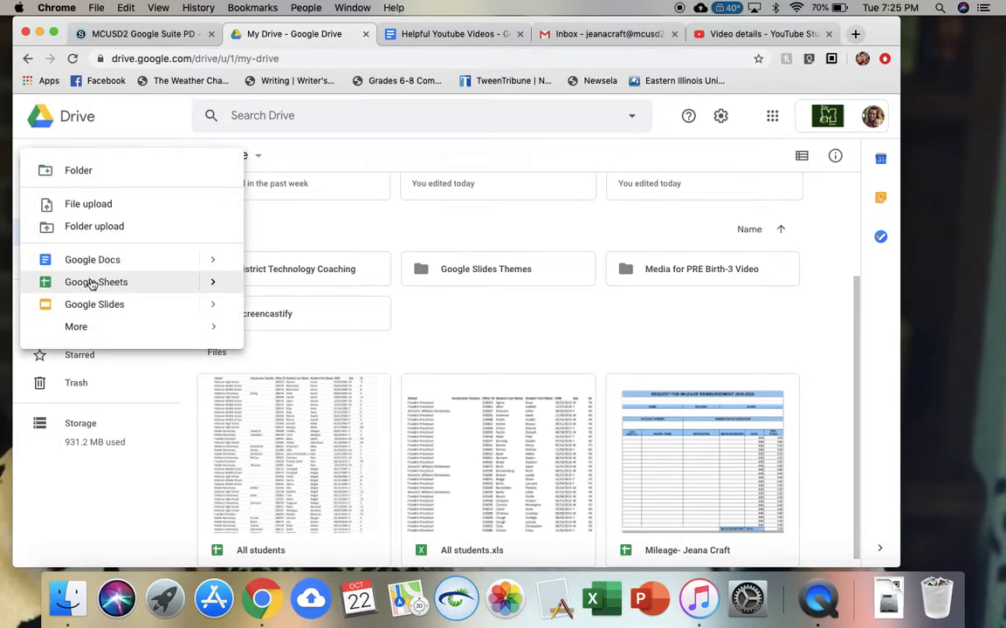
click(495, 324)
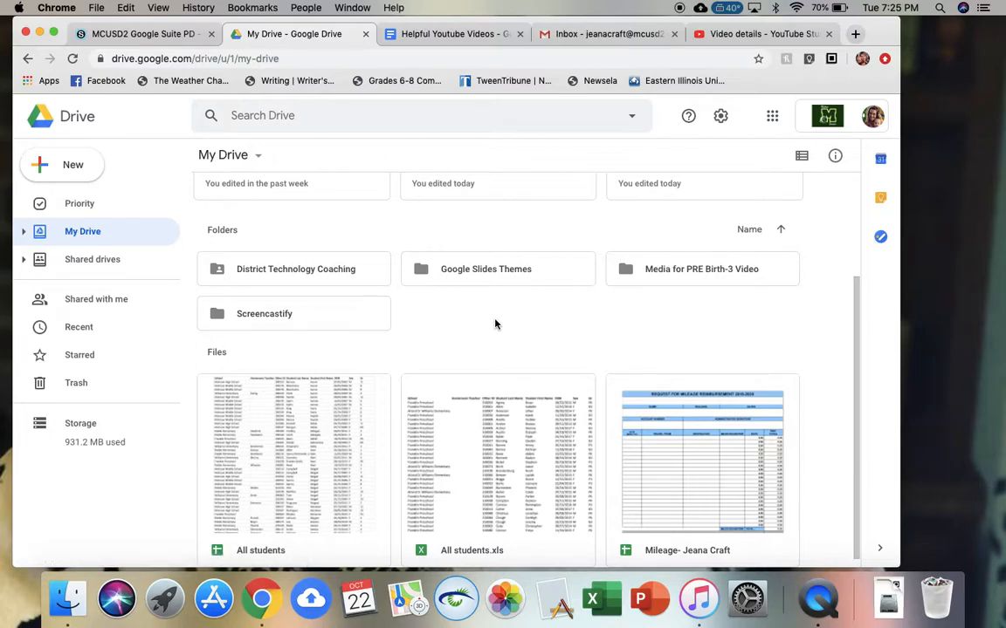
right_click(495, 324)
click(573, 464)
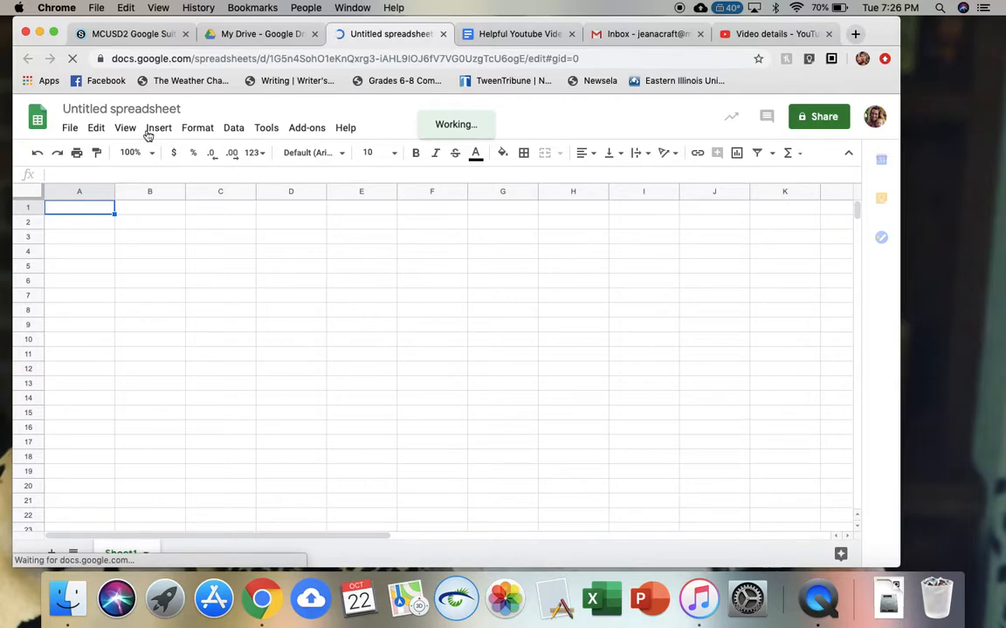
- Change the spreadsheet title from 'Untitled spreadsheet' to 'Practice Sheet'
click(135, 106)
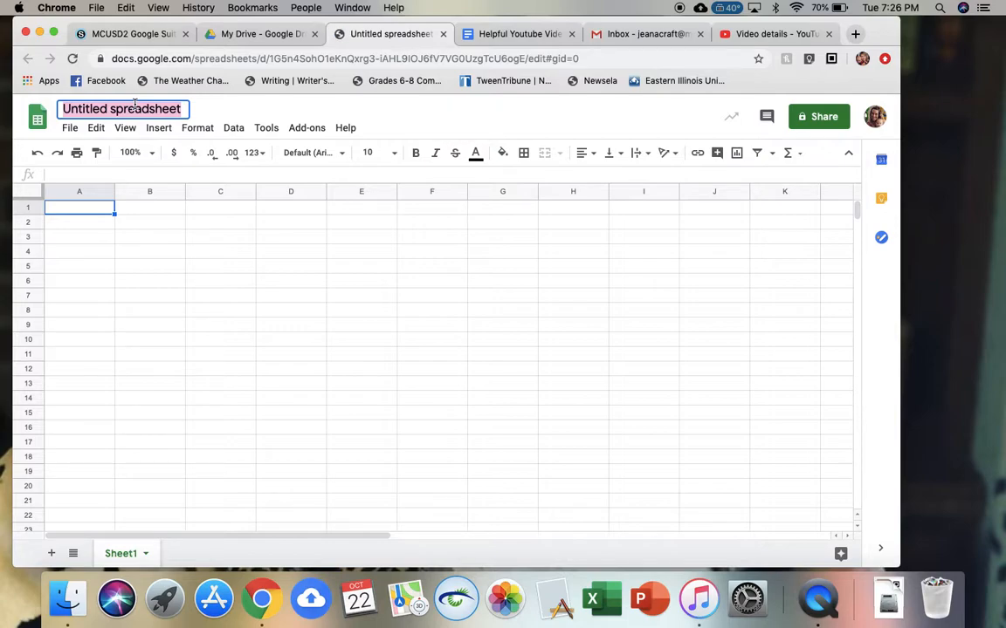
text(Pra)
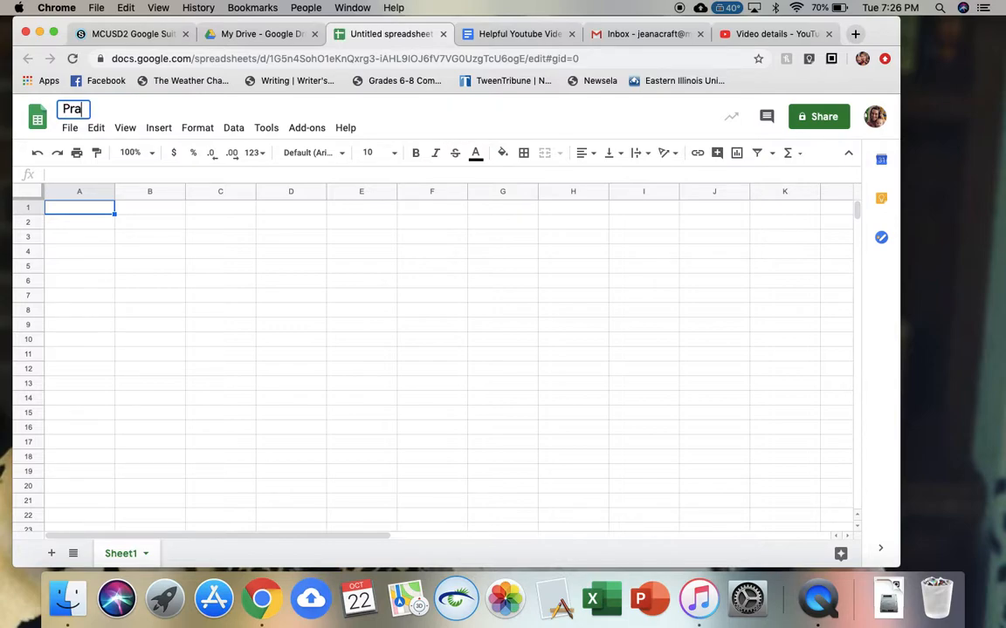
text(ctice S)
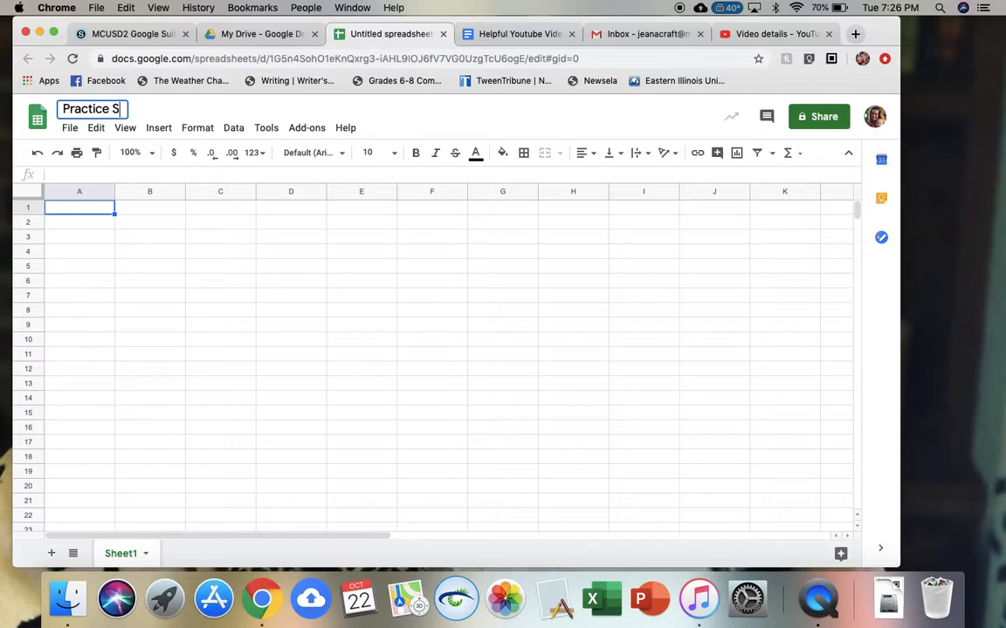
text(heet)
click(435, 131)
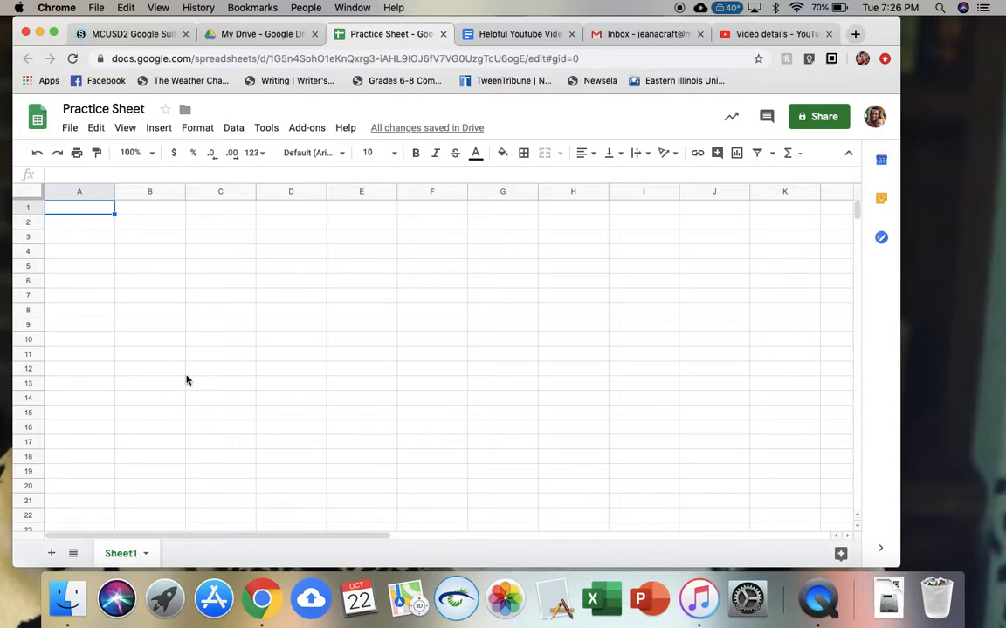
click(70, 129)
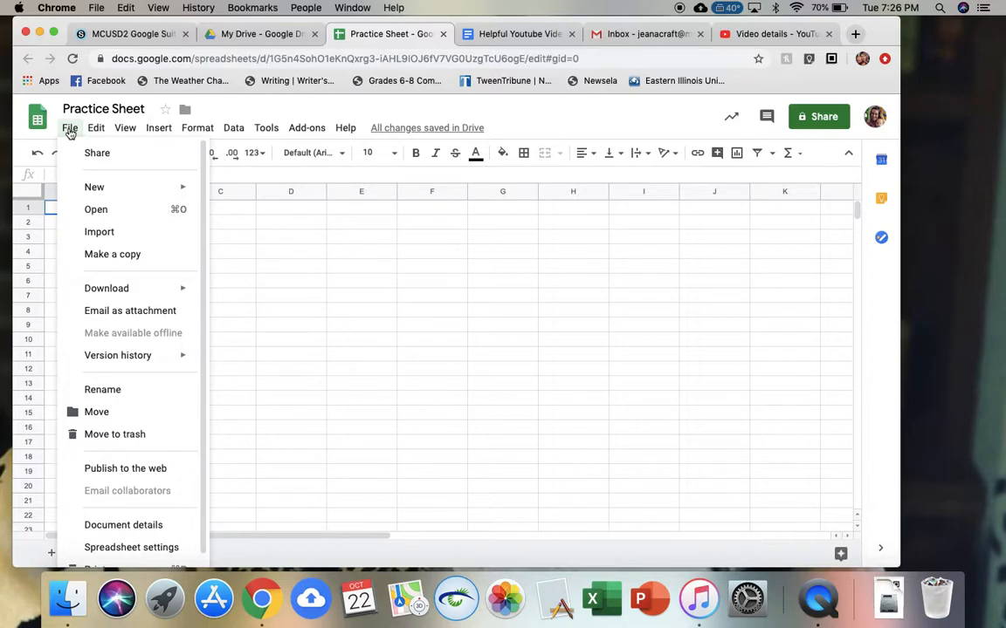
mouse_move(95, 131)
mouse_move(131, 131)
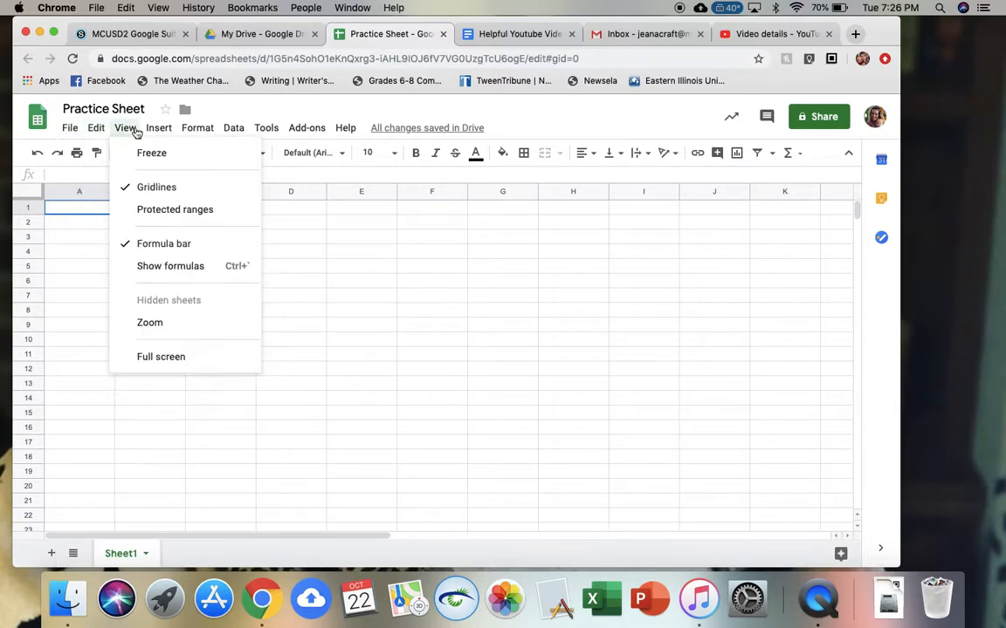
click(88, 212)
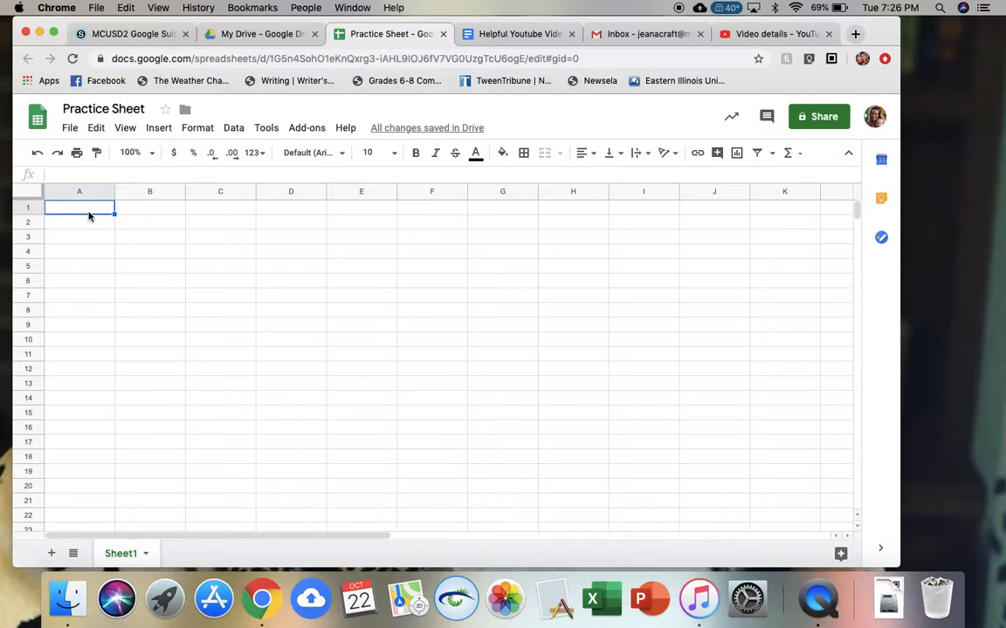
- Enter the headers Last Name, First Name, Primary Building and Date in cells A1 to D1
text(Last Name)
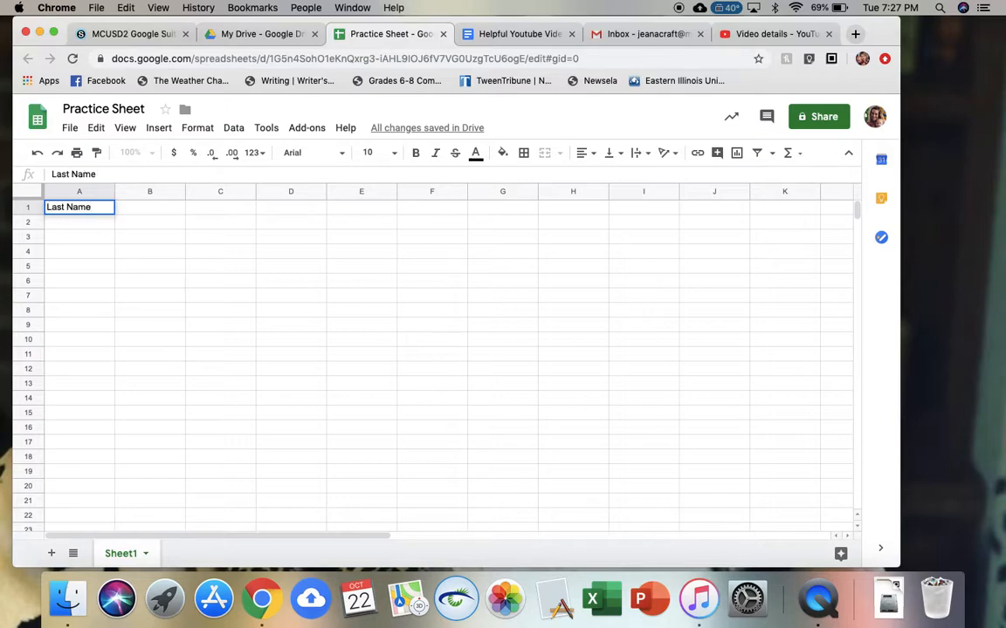
key(Tab)
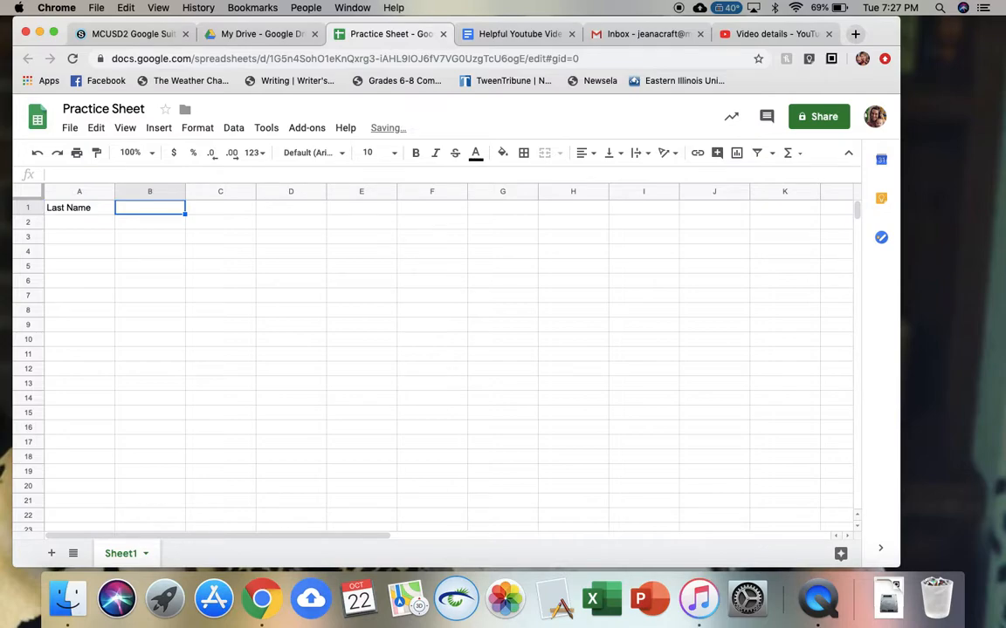
text(First Name)
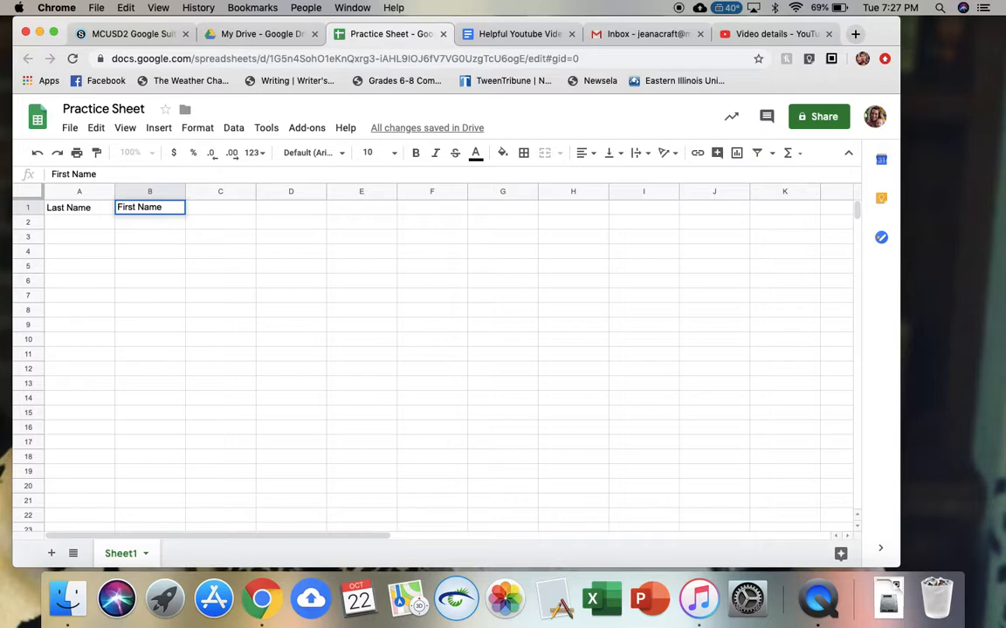
key(Tab)
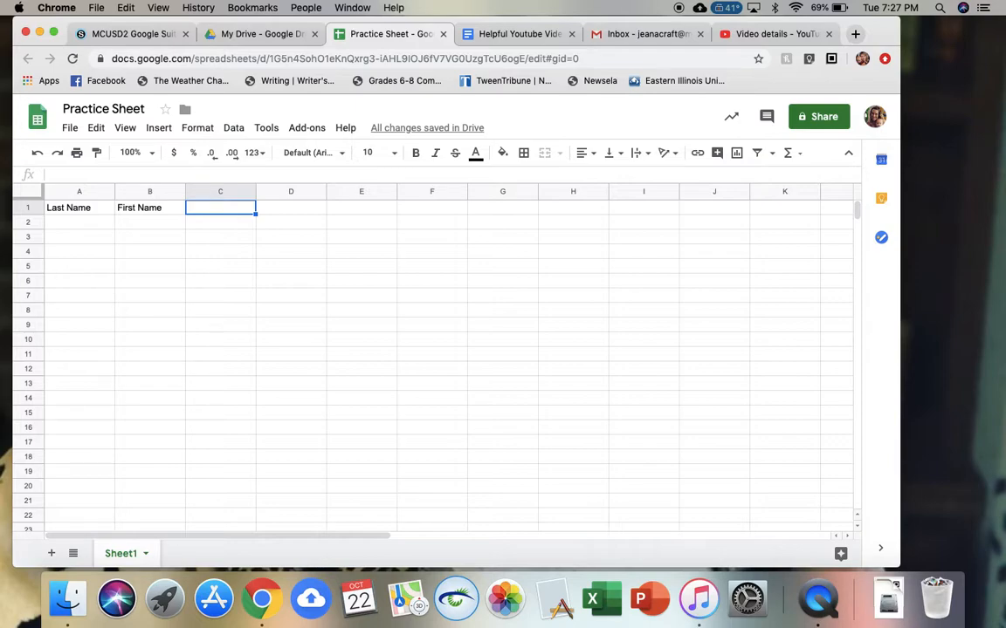
text(Prima)
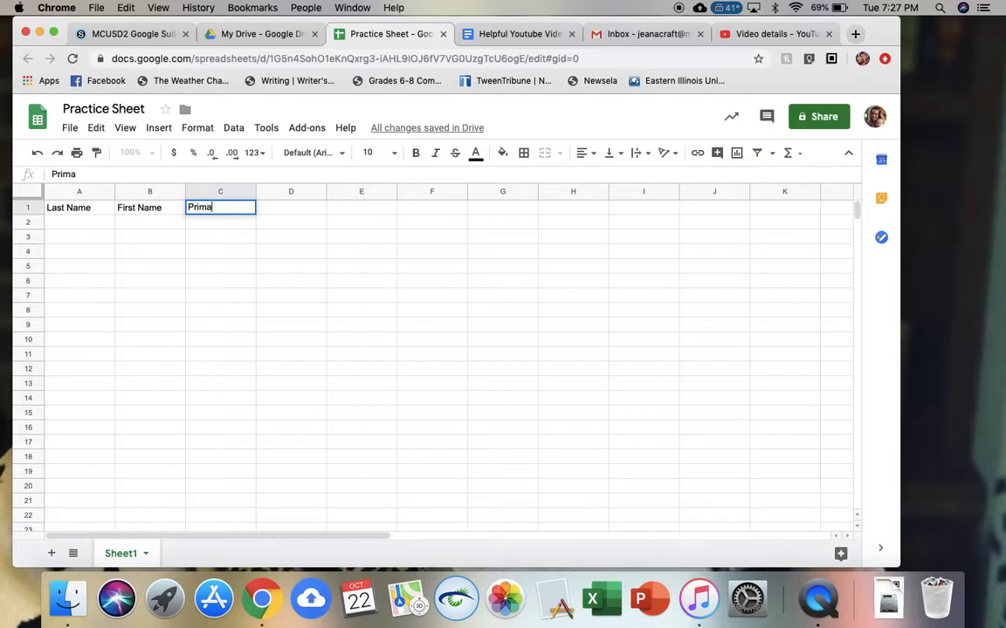
text(ry Building)
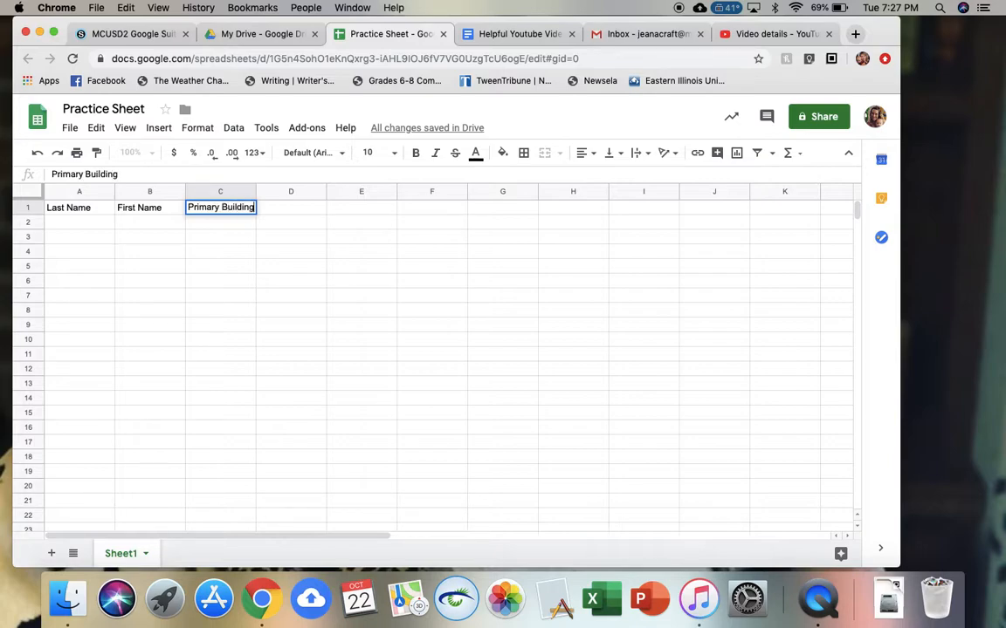
key(Tab)
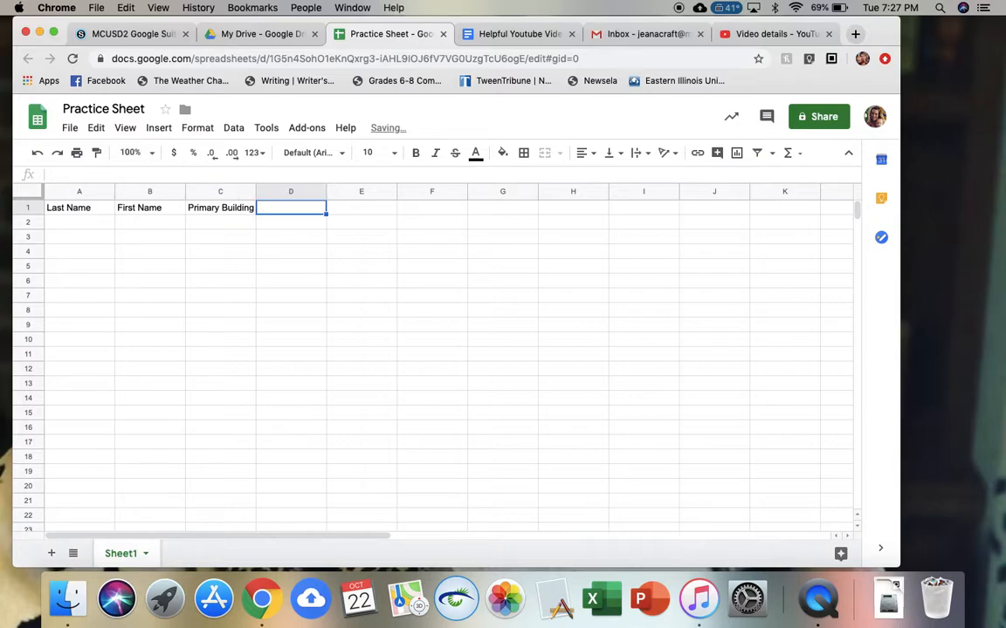
text(Date)
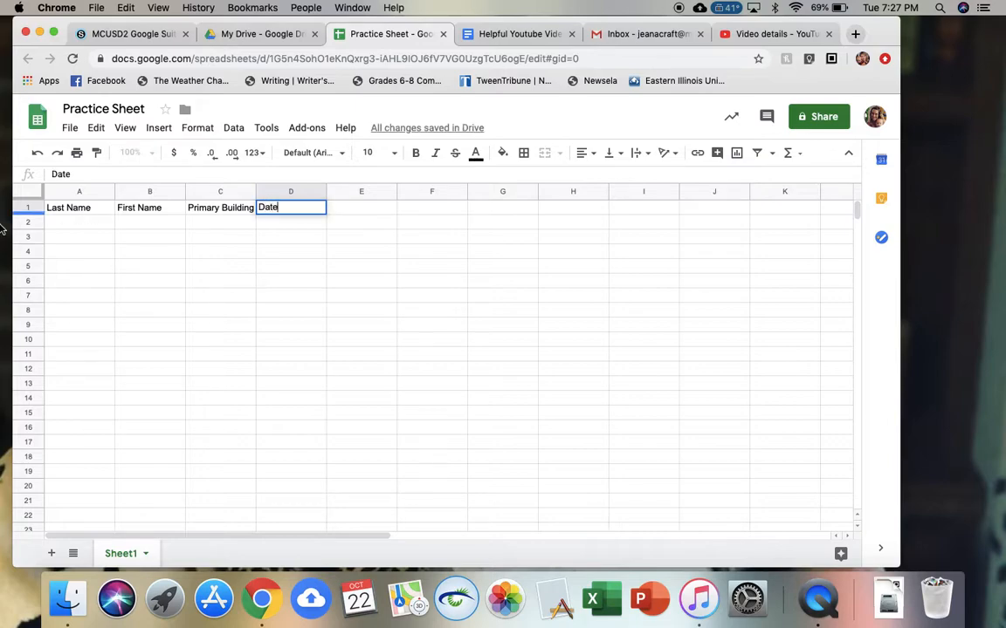
click(76, 226)
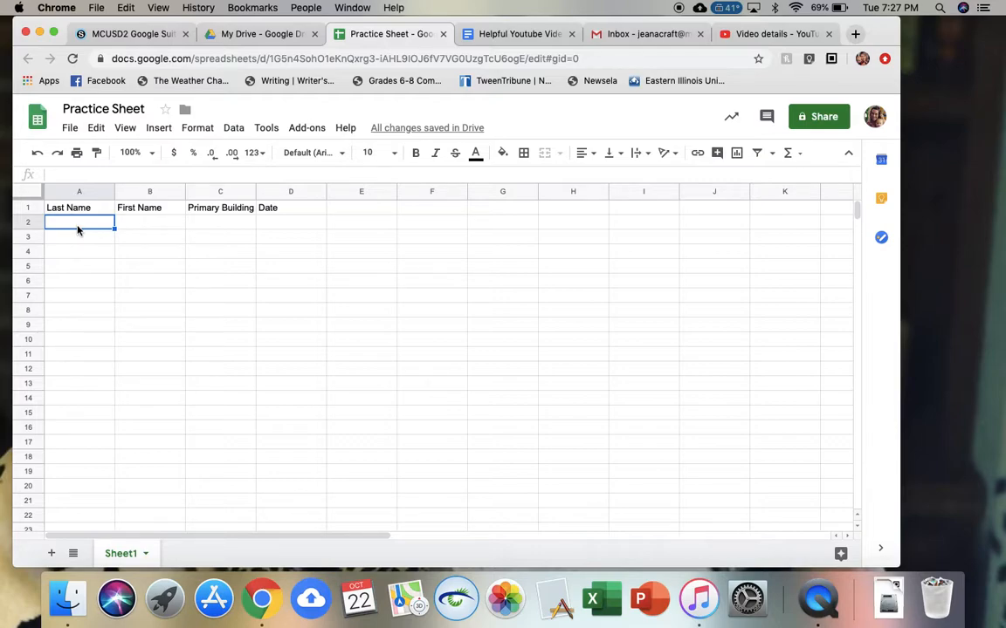
- Fill row 2 with a staff member's last and first name, building MMS and date 10/22/19
key(Tab)
key(Tab)
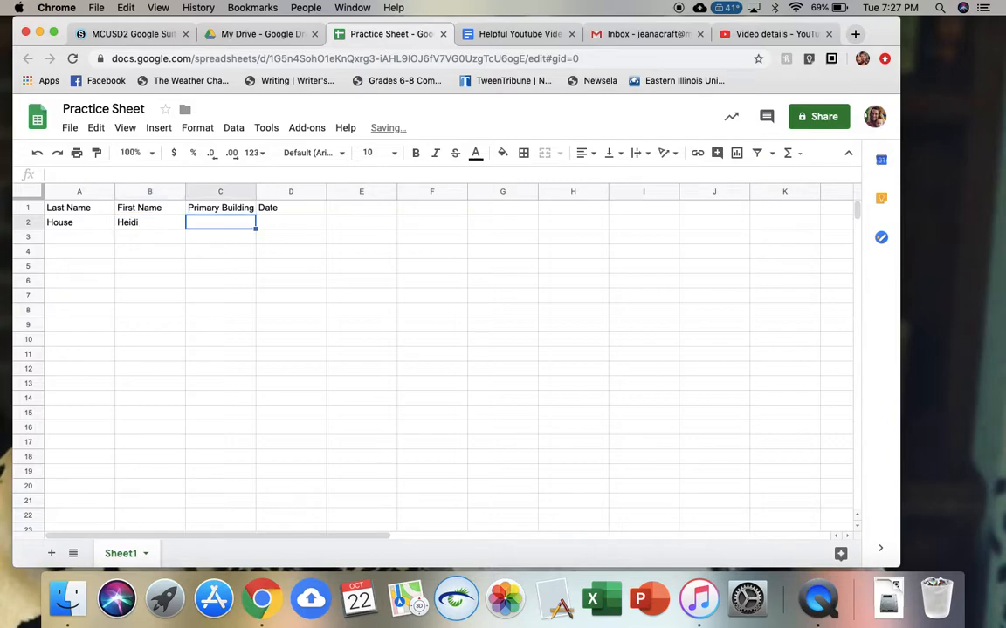
text(MMS)
key(Tab)
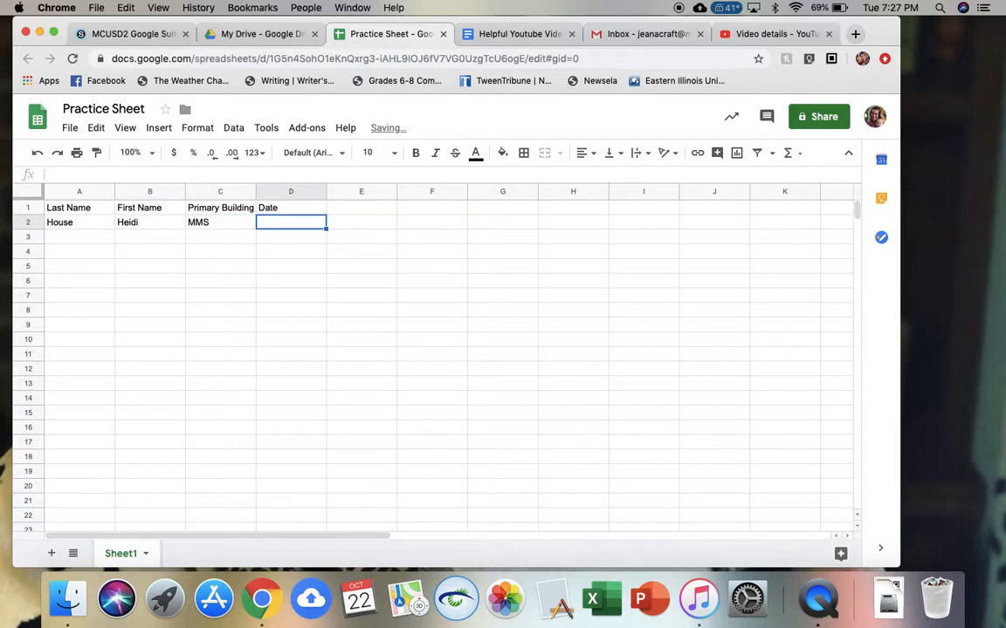
text(10/)
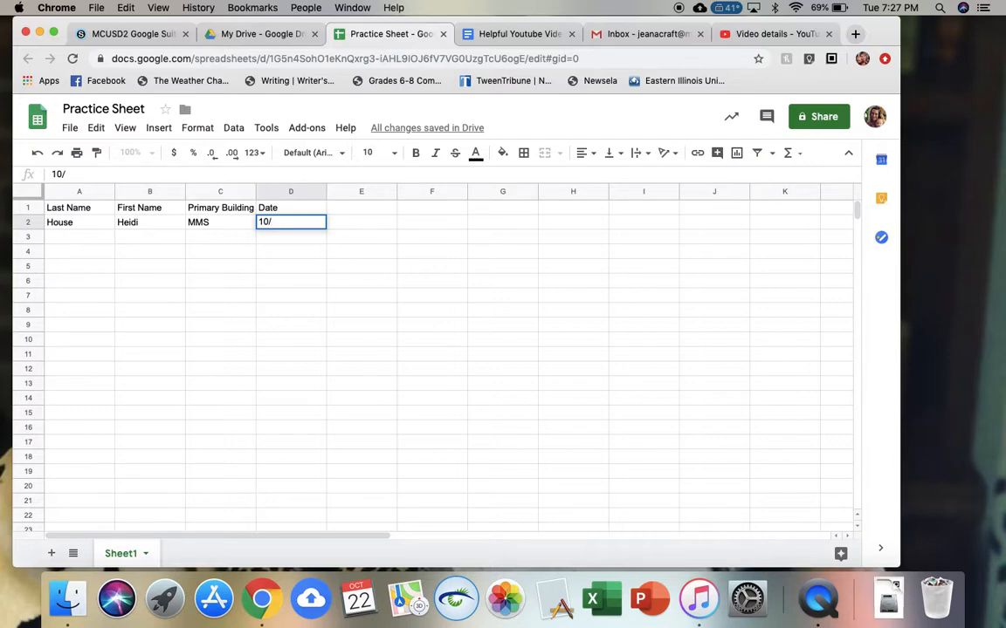
text(22/19)
click(80, 239)
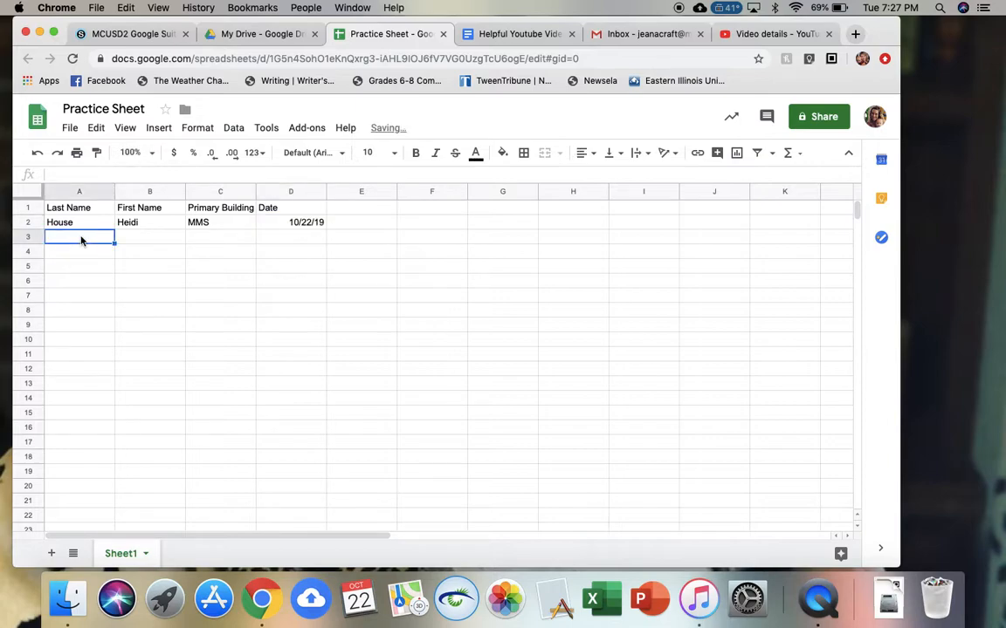
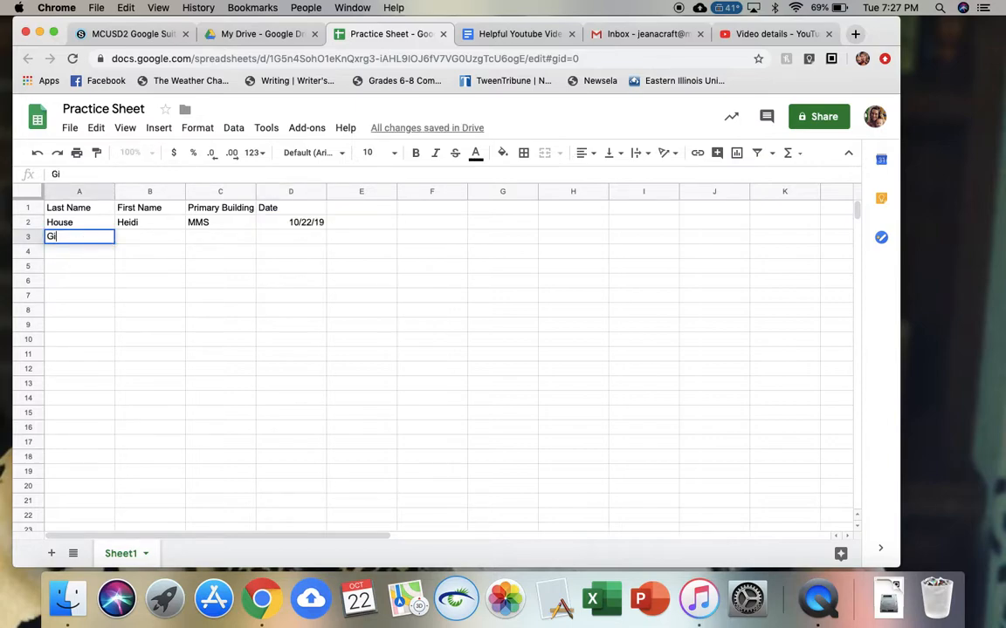
- Enter a second staff member's last and first name, building ASC and 10/22/19 in row 3
key(Tab)
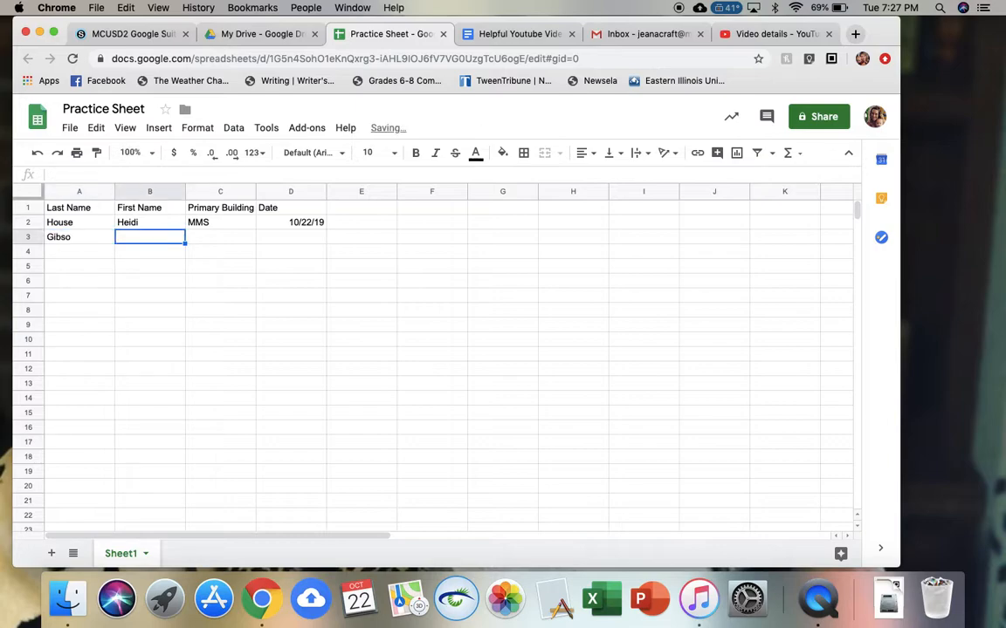
double_click(78, 237)
text(n)
key(Tab)
text(d)
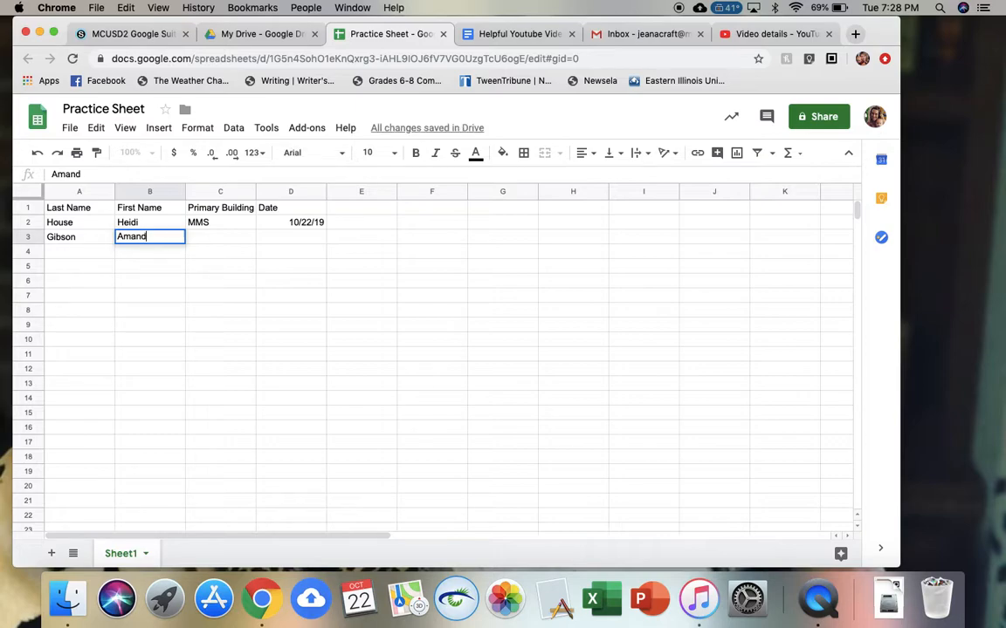
text(a)
key(Tab)
text(ASC)
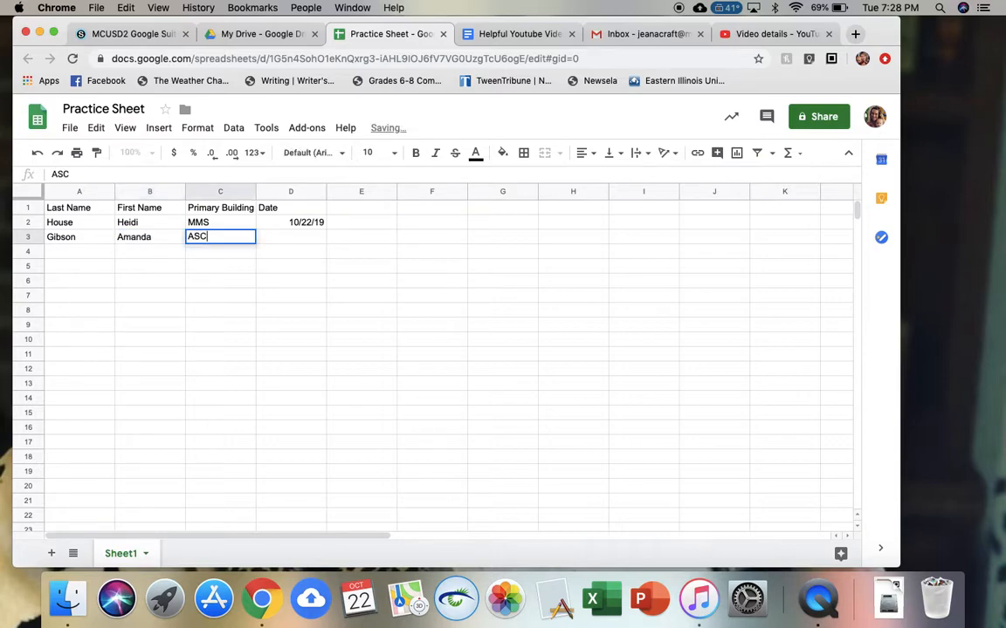
key(Tab)
text(10/22/19)
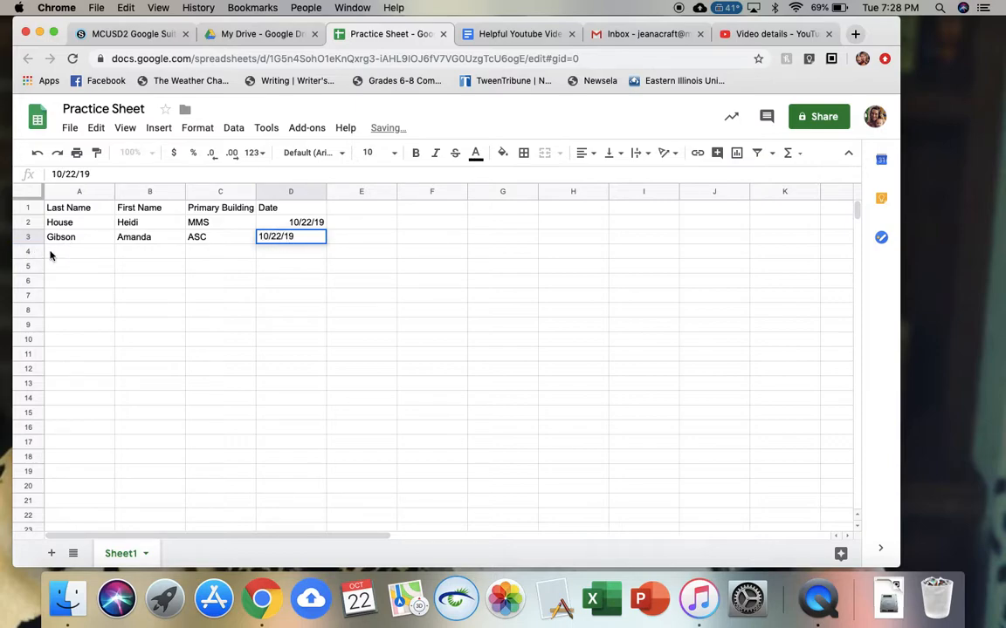
key(Return)
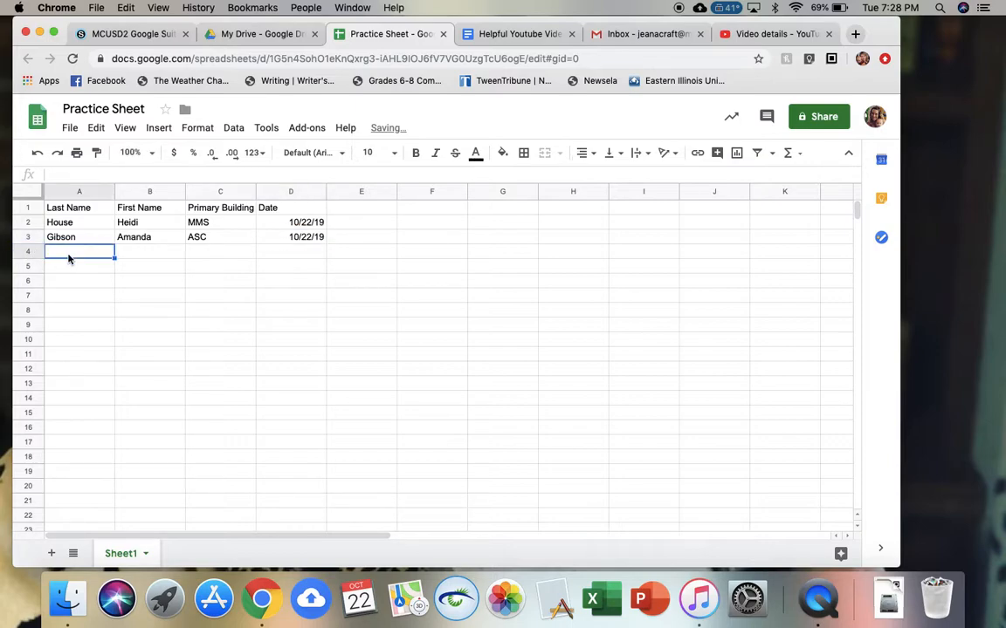
- Start row 4 with a third staff member's names, building ASC and date 10/22
key(Tab)
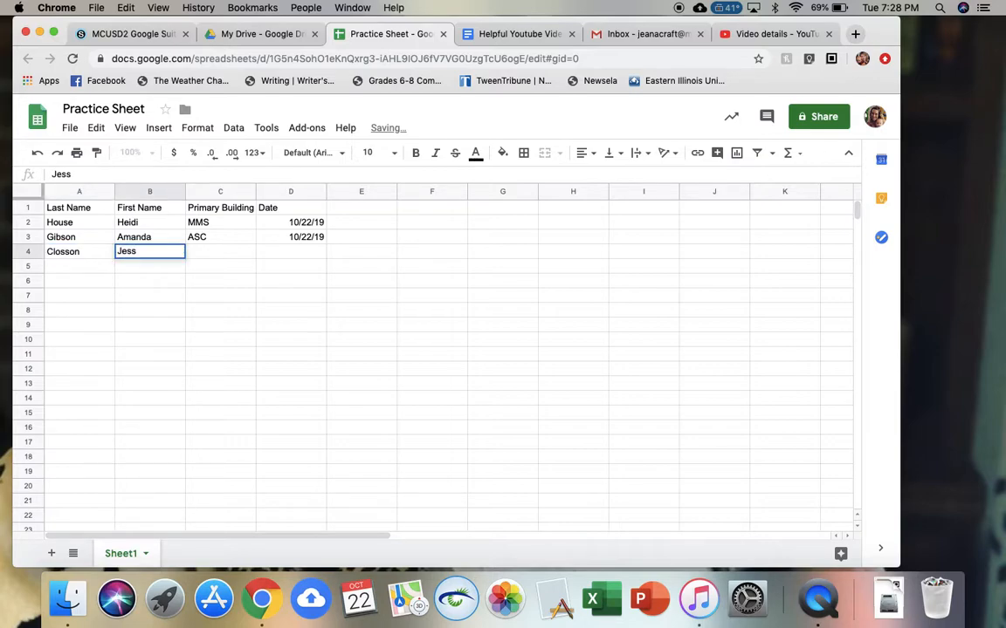
key(Tab)
text(AS)
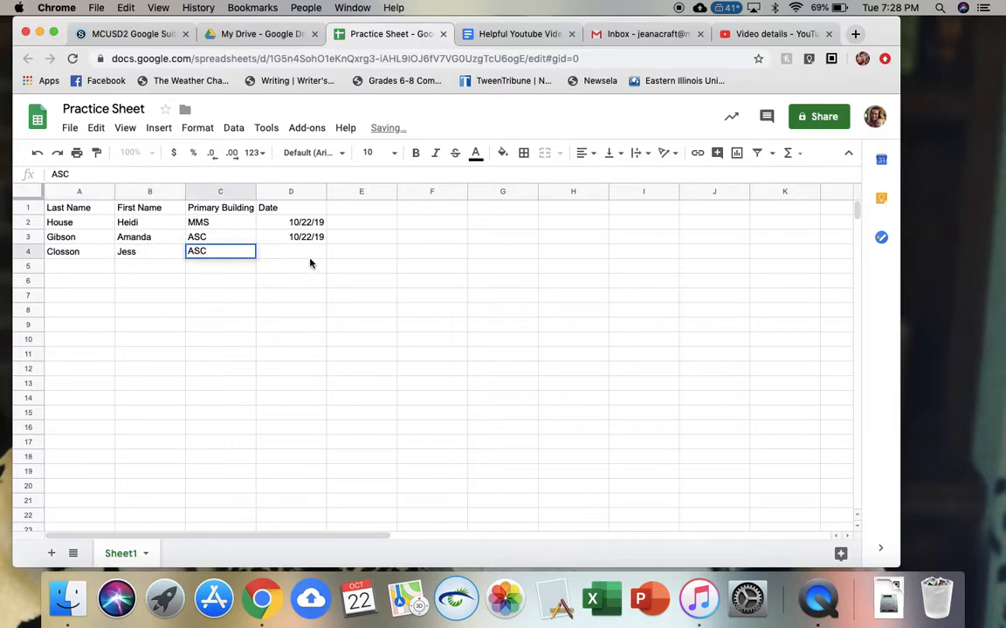
key(Tab)
text(10/22)
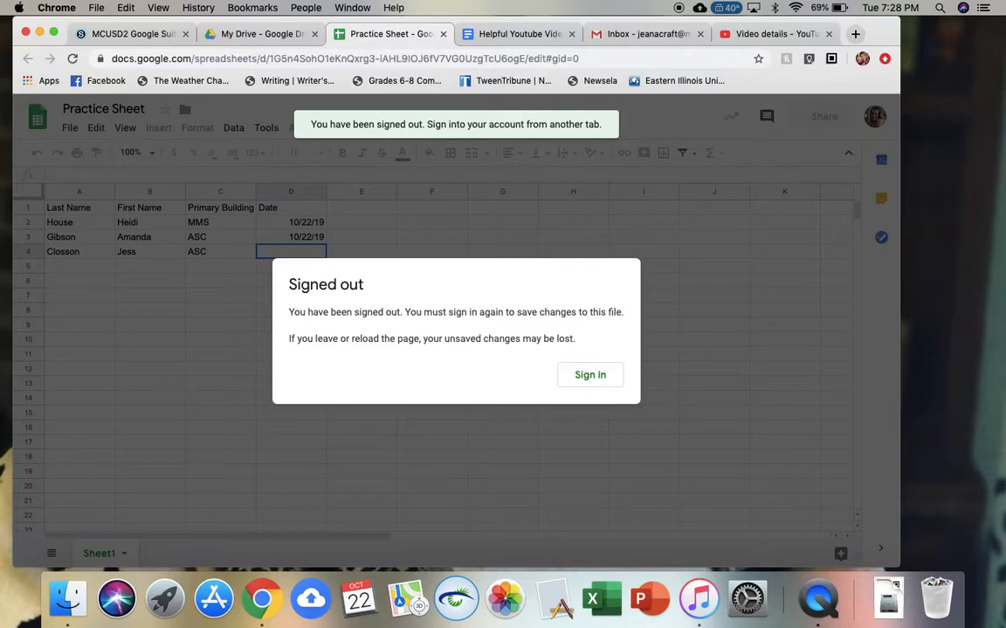
- Dismiss the signed-out notice and duplicate the Practice Sheet browser tab
click(582, 377)
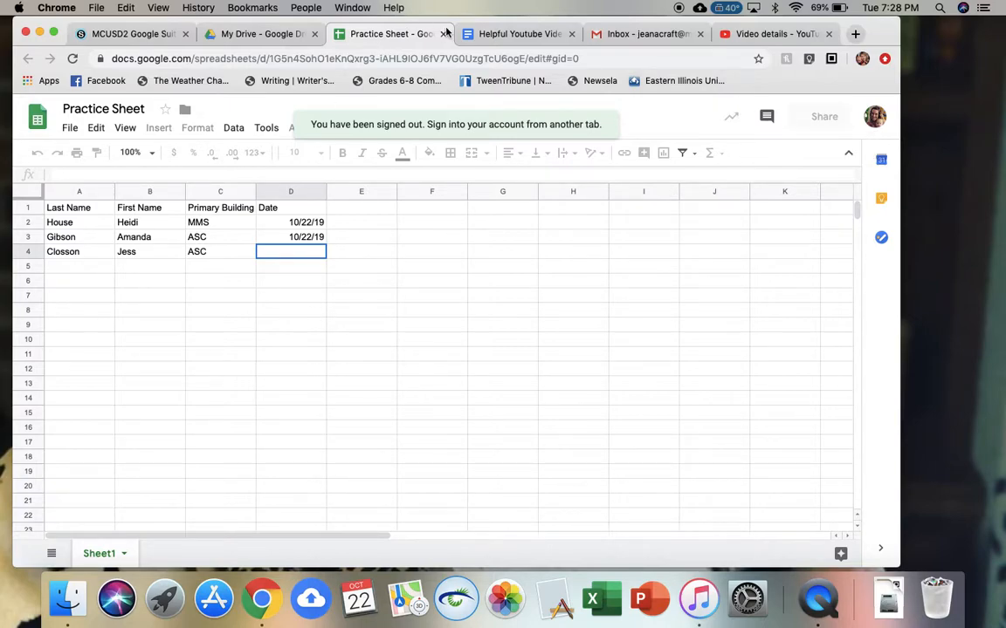
right_click(403, 41)
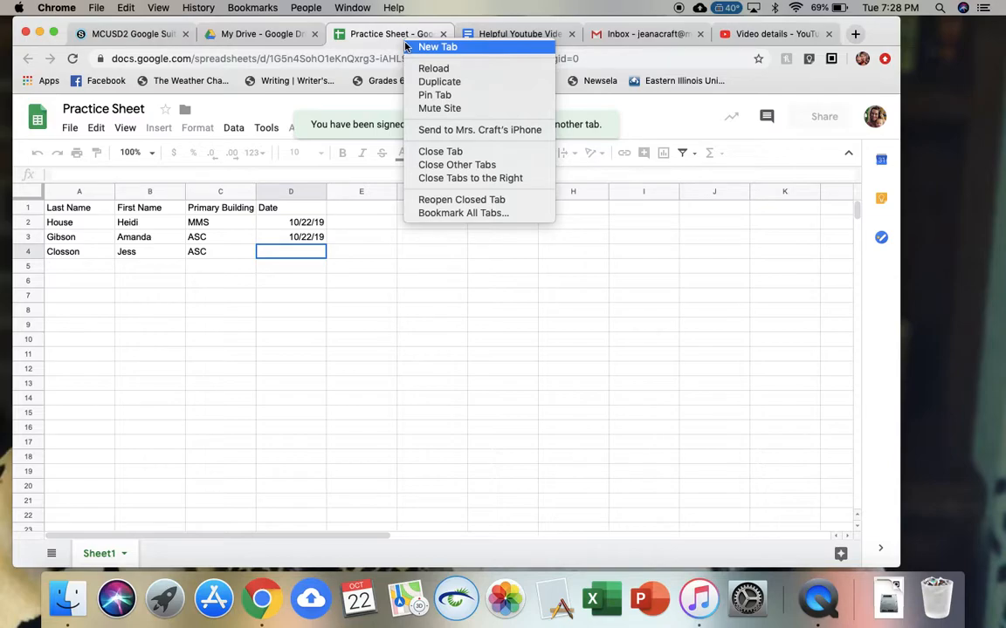
click(434, 82)
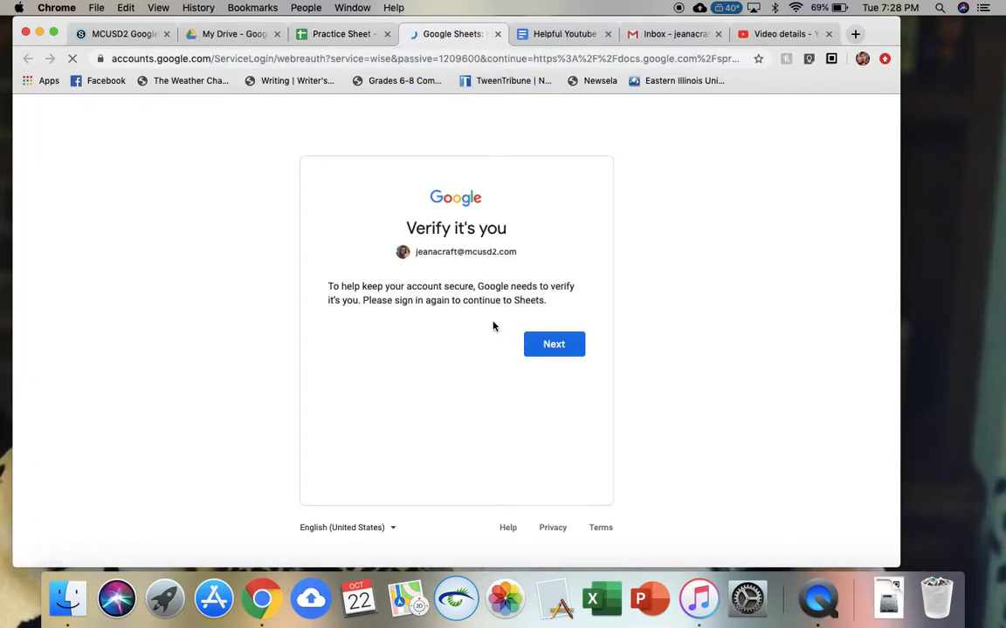
- Sign back in through password verification and return to the original Practice Sheet tab
click(546, 342)
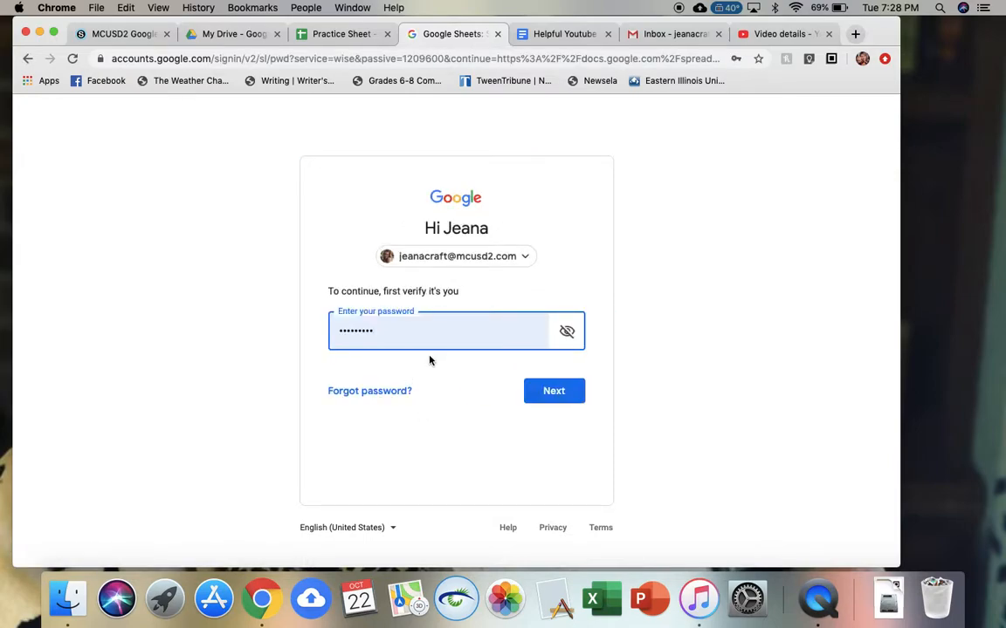
click(548, 398)
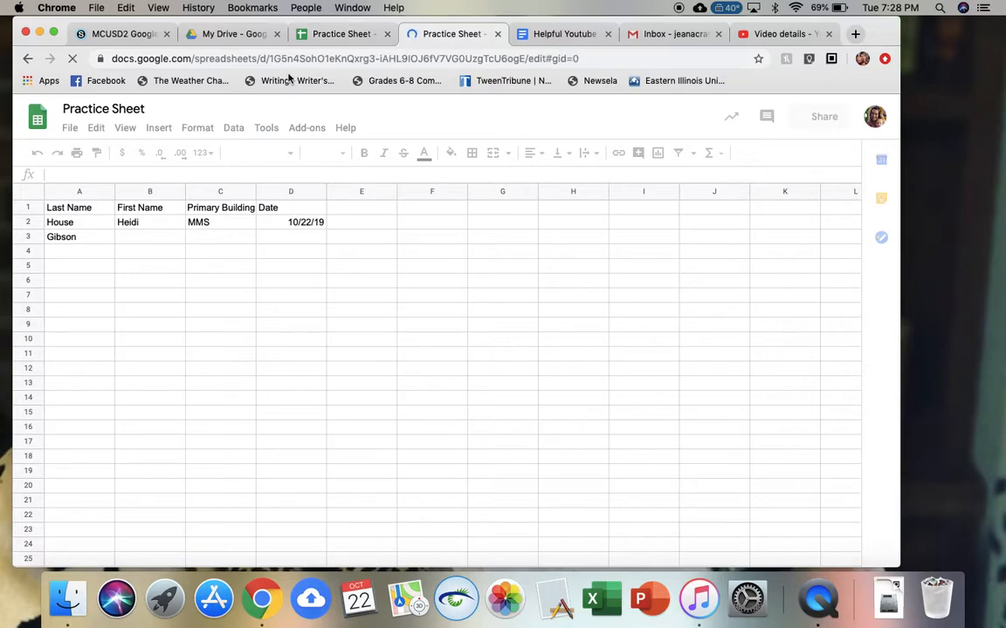
click(333, 40)
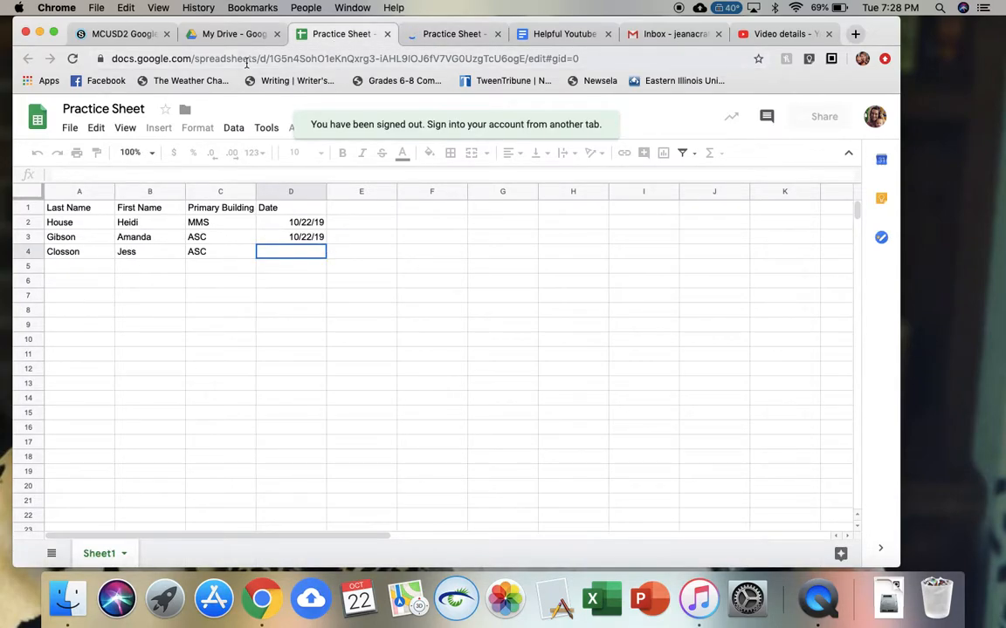
- Reload the sheet and re-enter row 3's first name, building ASC and its date
click(73, 58)
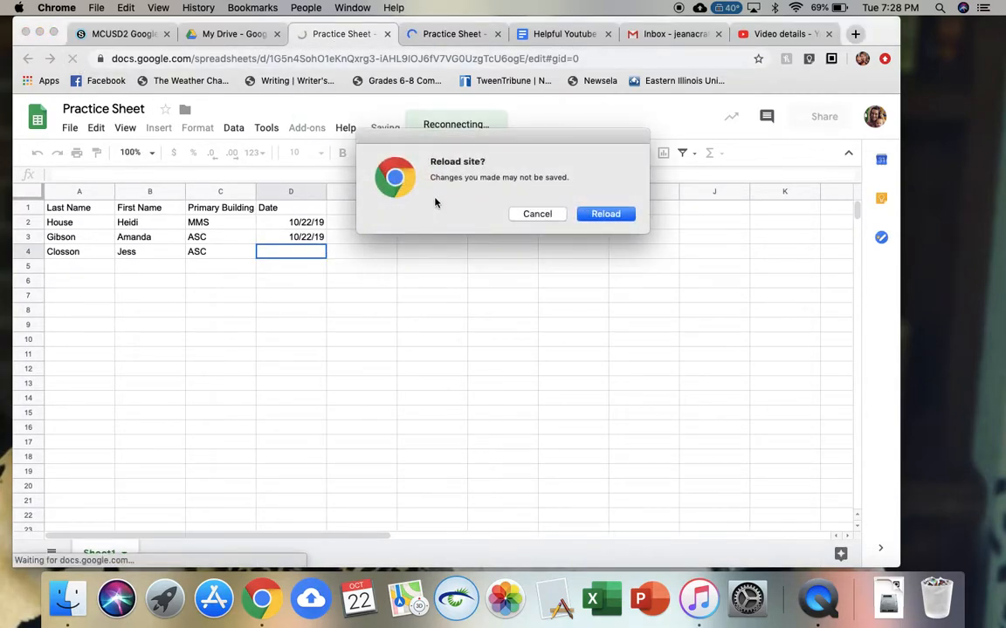
click(603, 215)
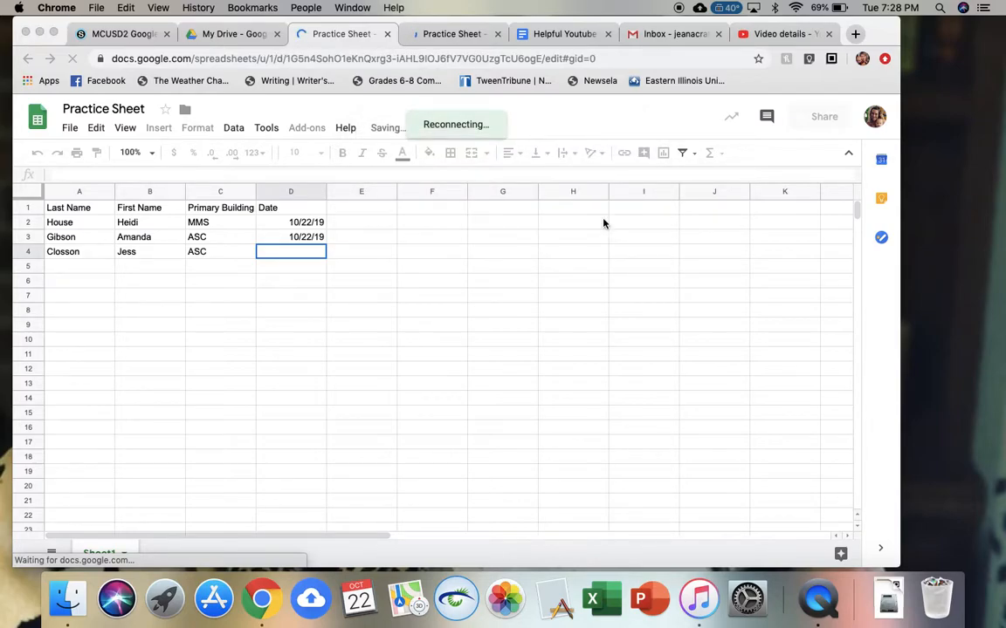
click(145, 241)
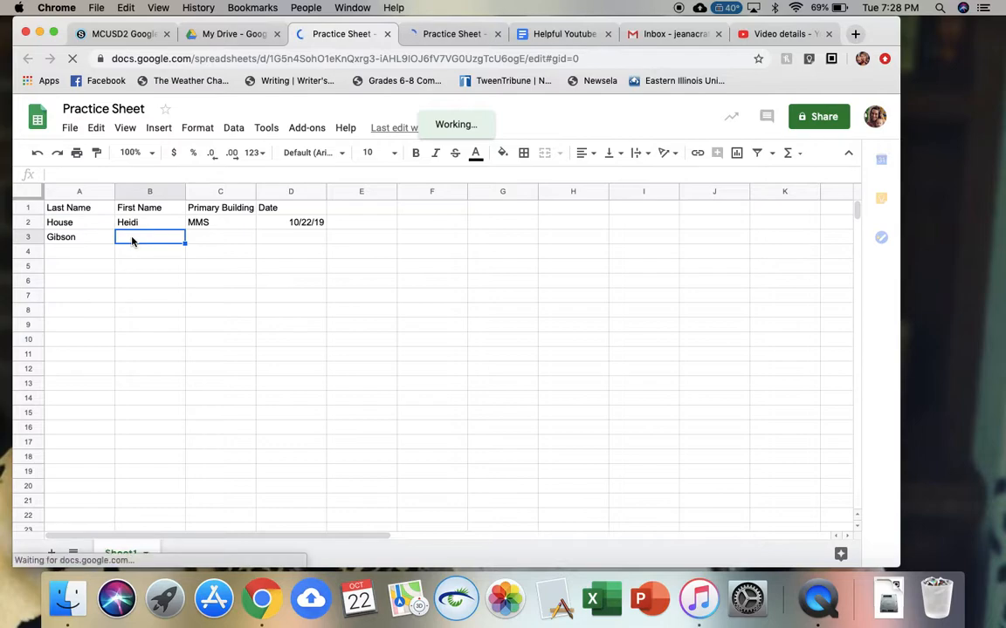
text(Amanda)
key(Tab)
text(M)
key(BackSpace)
text(ASC)
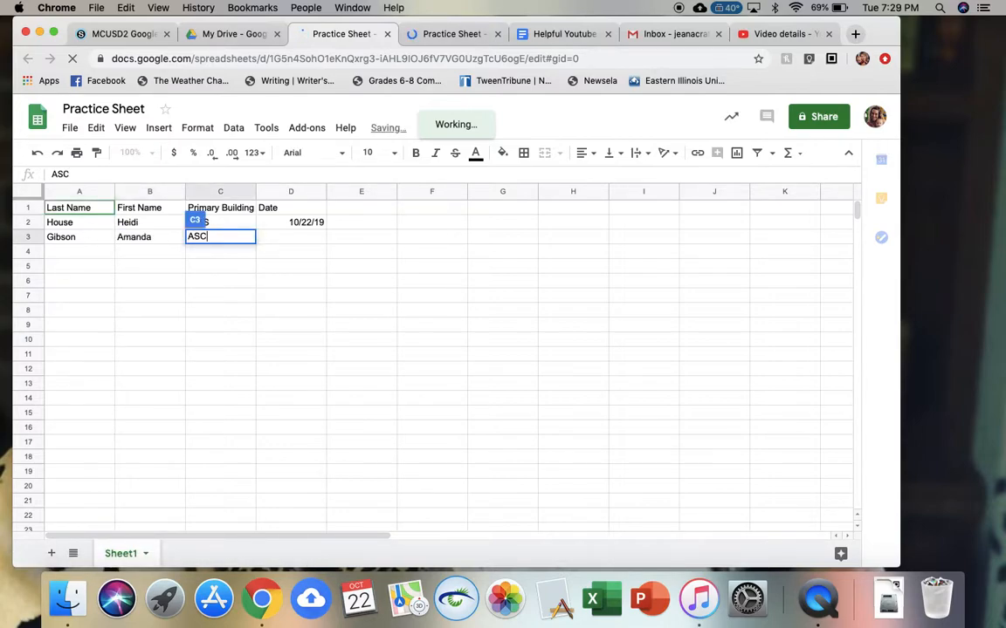
key(Tab)
text(10)
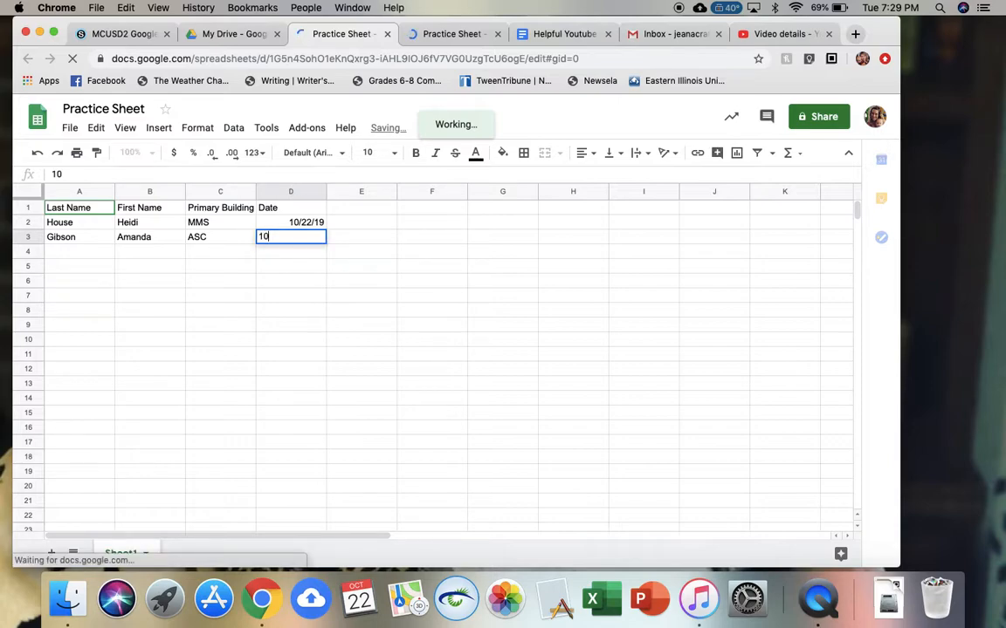
text(/219)
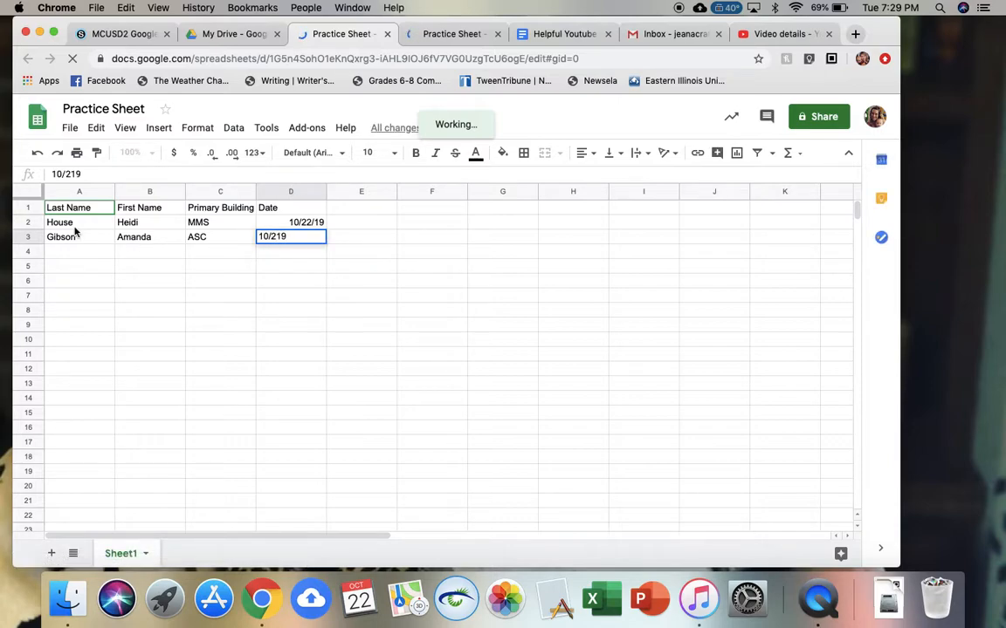
click(277, 236)
text(2/)
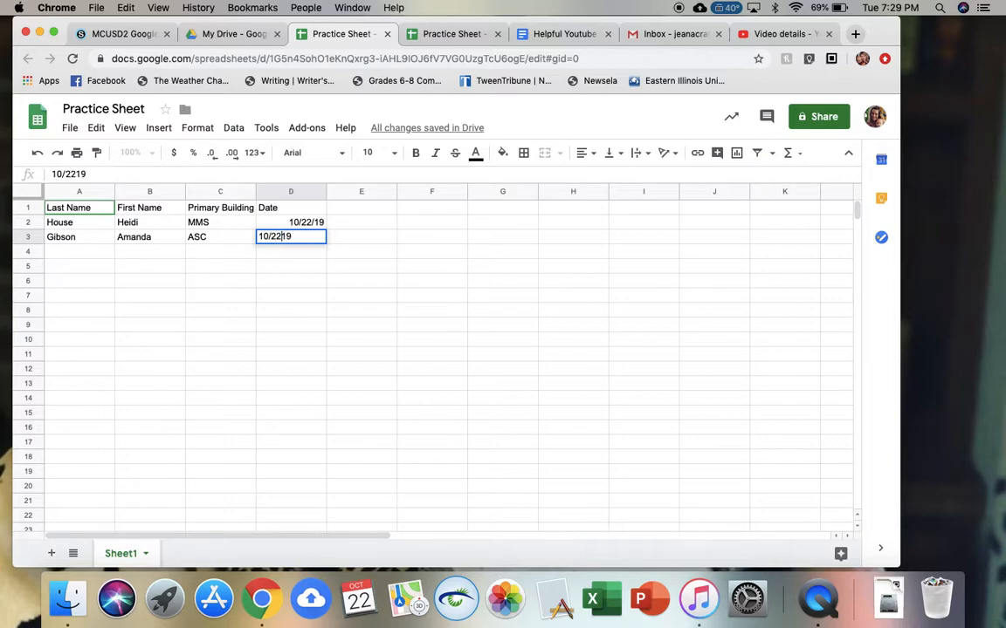
click(94, 253)
- Fill row 4 with the third staff member's last and first name, ASC and 10/22
key(Tab)
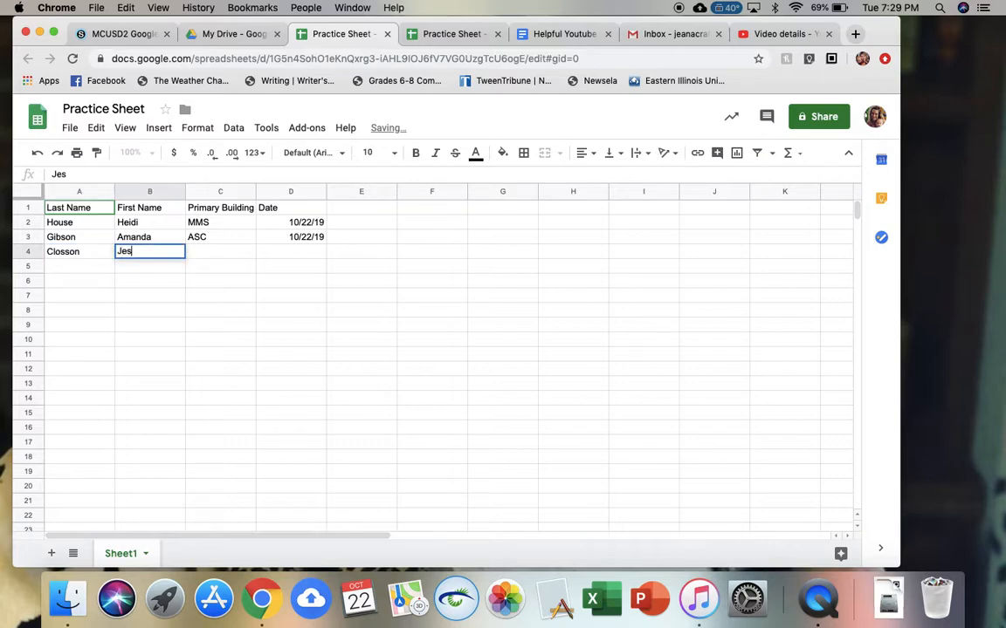
key(Tab)
text(ASC)
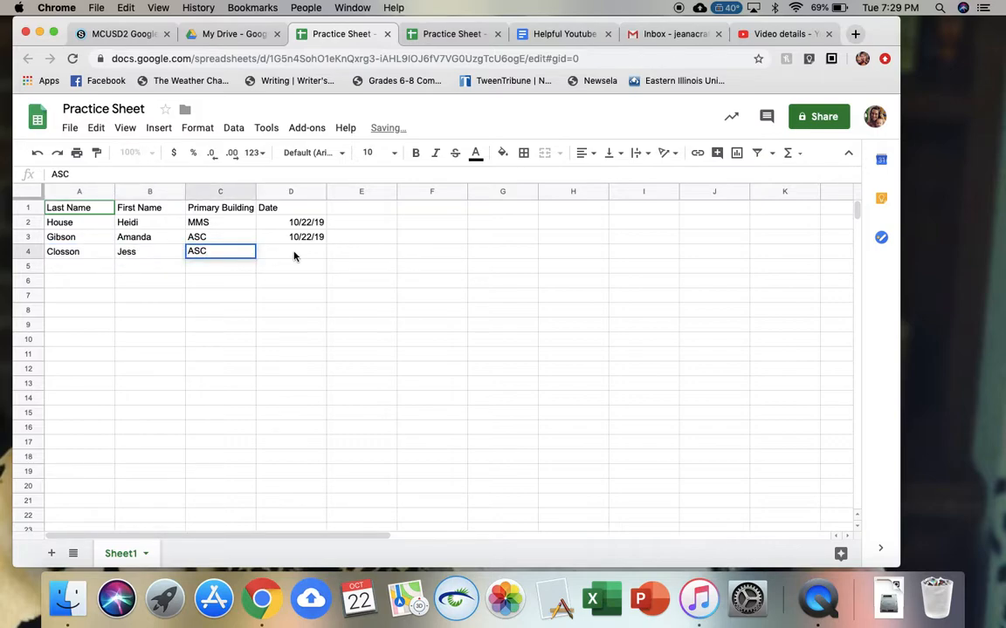
key(Tab)
text(10/22)
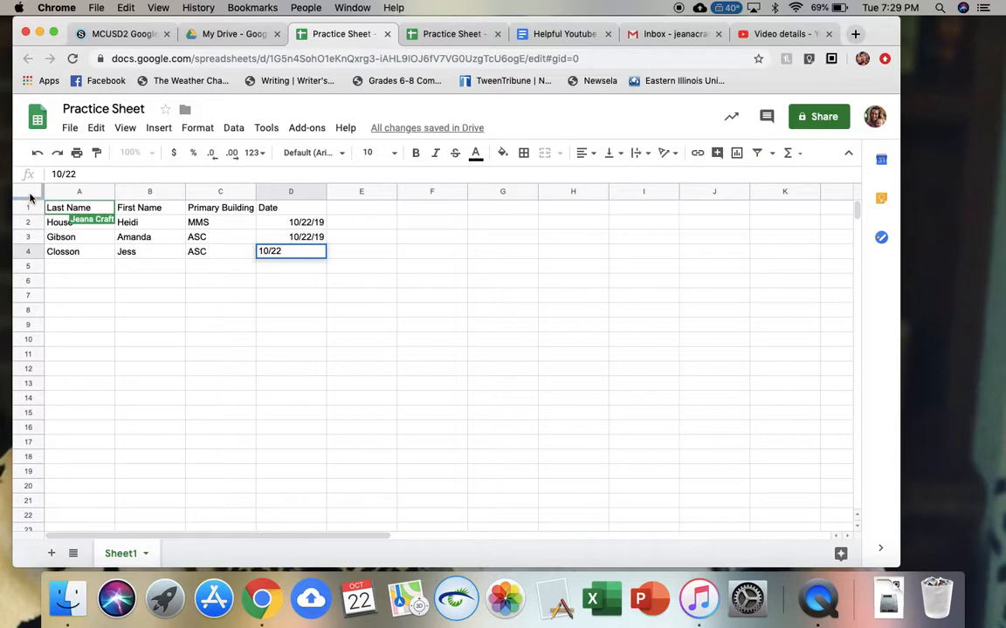
click(31, 198)
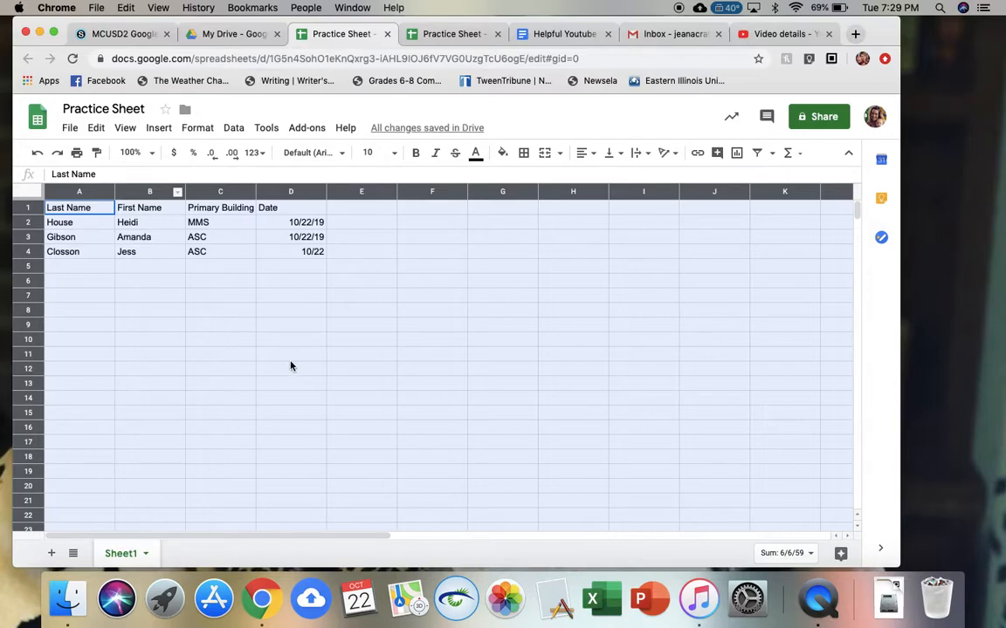
- Sort the range A→Z by Last Name with 'Data has header row' ticked
click(197, 131)
mouse_move(233, 132)
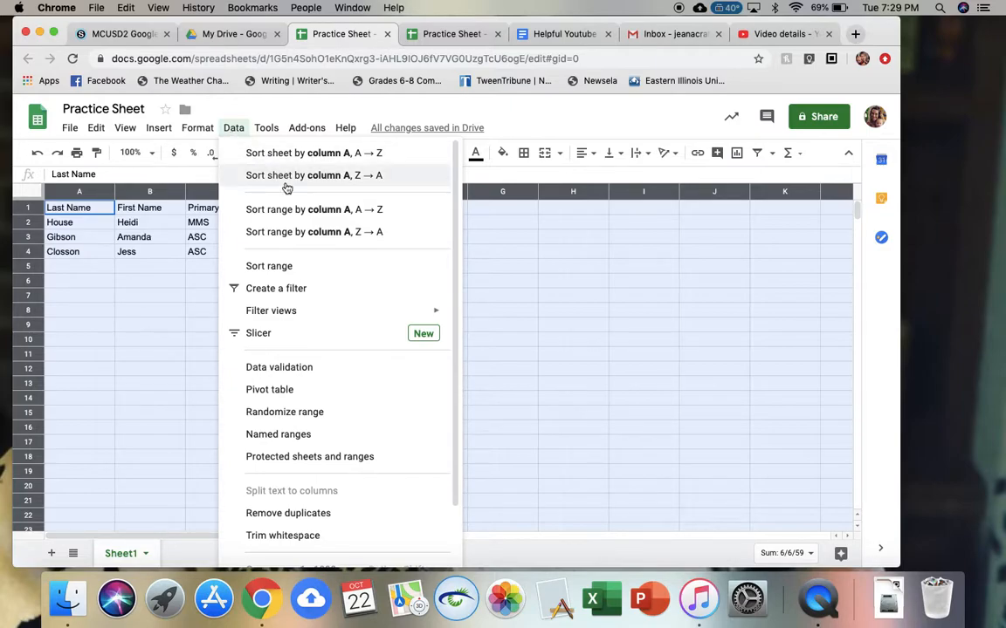
click(305, 265)
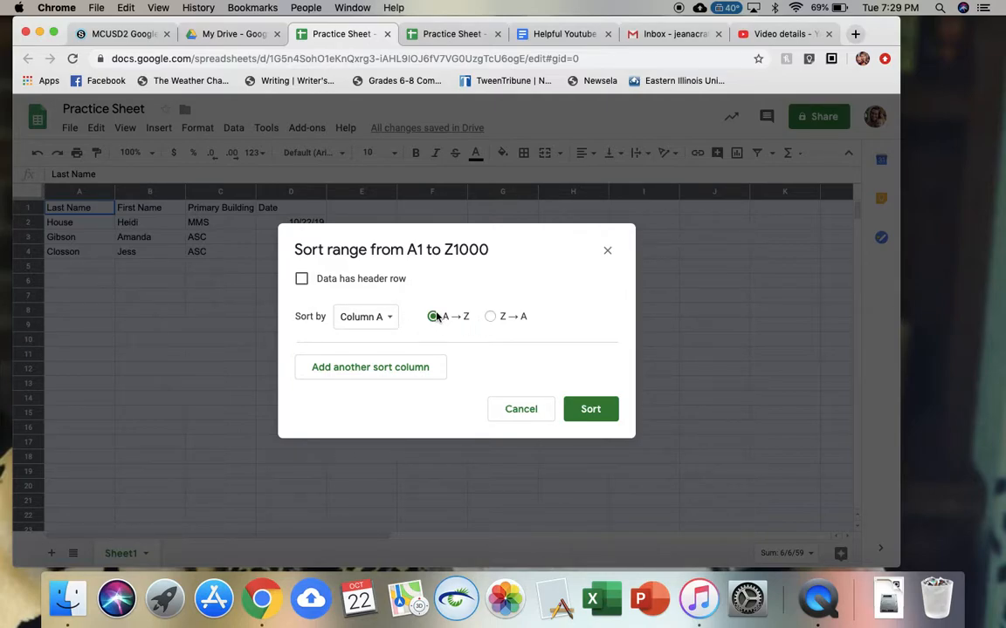
click(301, 281)
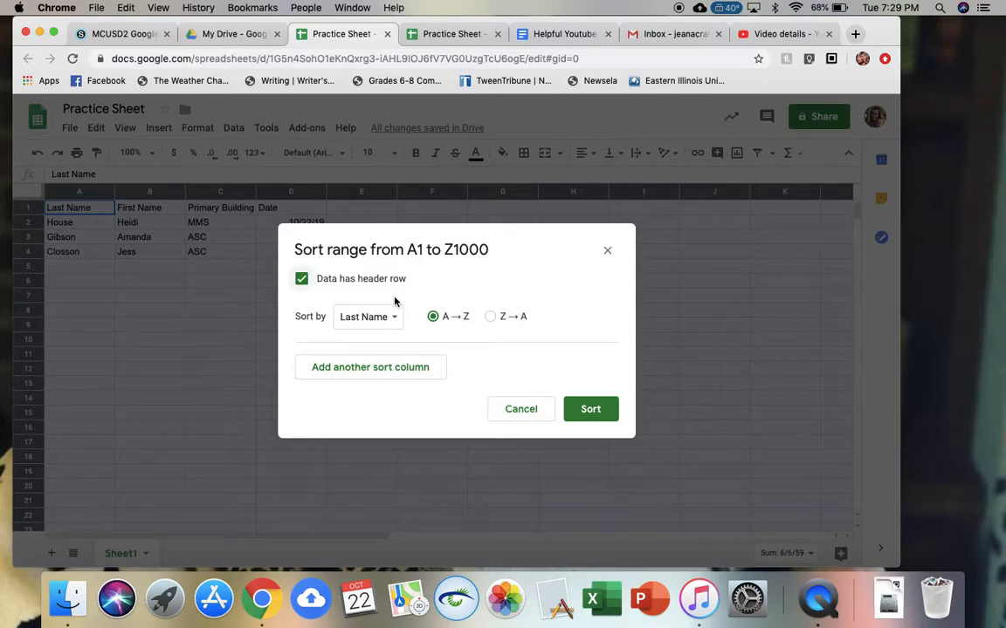
click(605, 418)
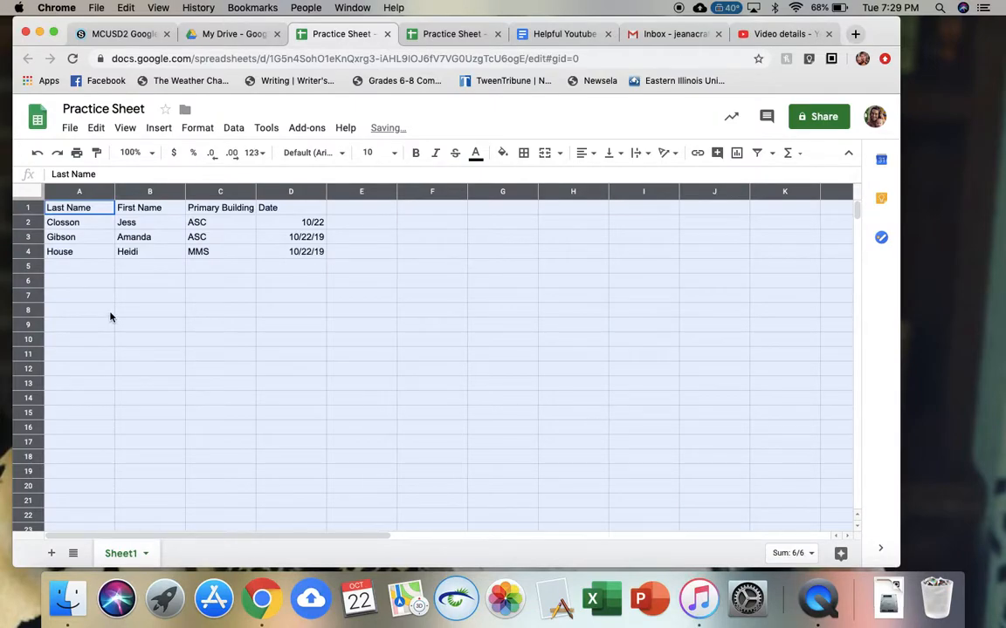
click(102, 326)
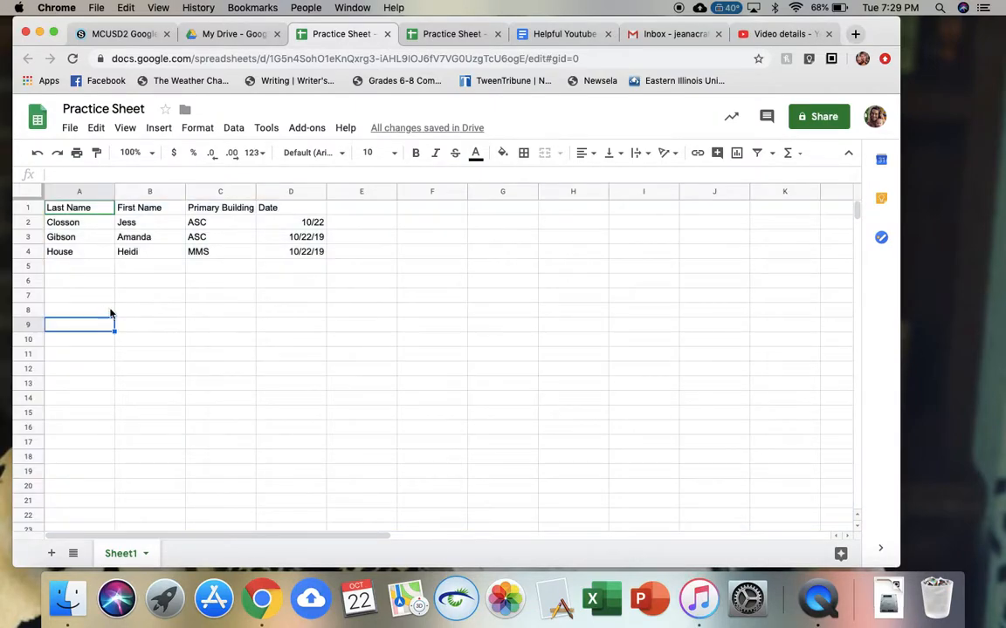
- Check the dates in column D, then open the Share dialog for Practice Sheet
click(90, 225)
key(Right)
key(Right)
key(Right)
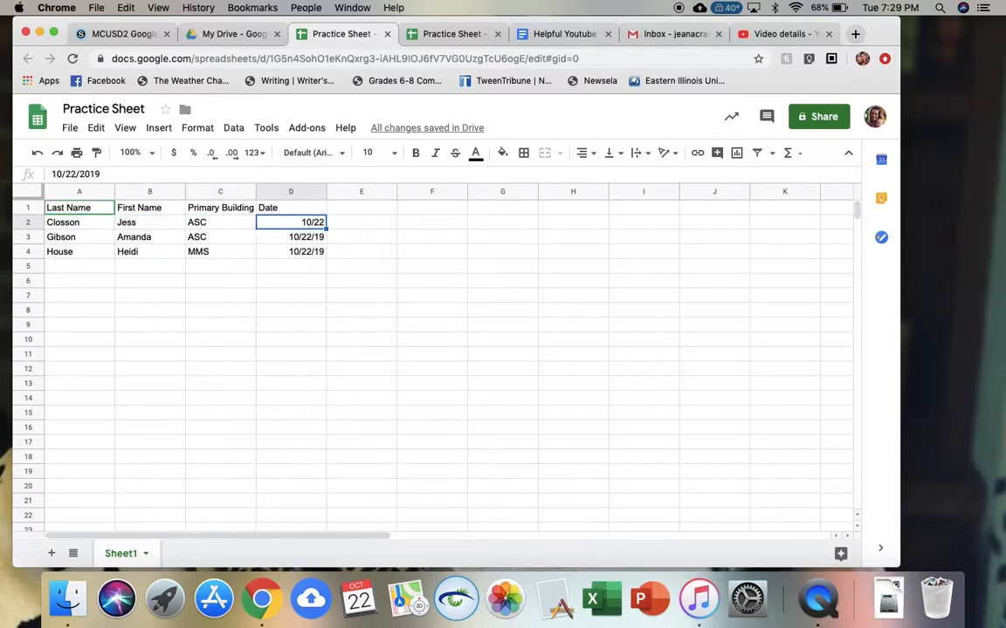
key(Down)
key(Down)
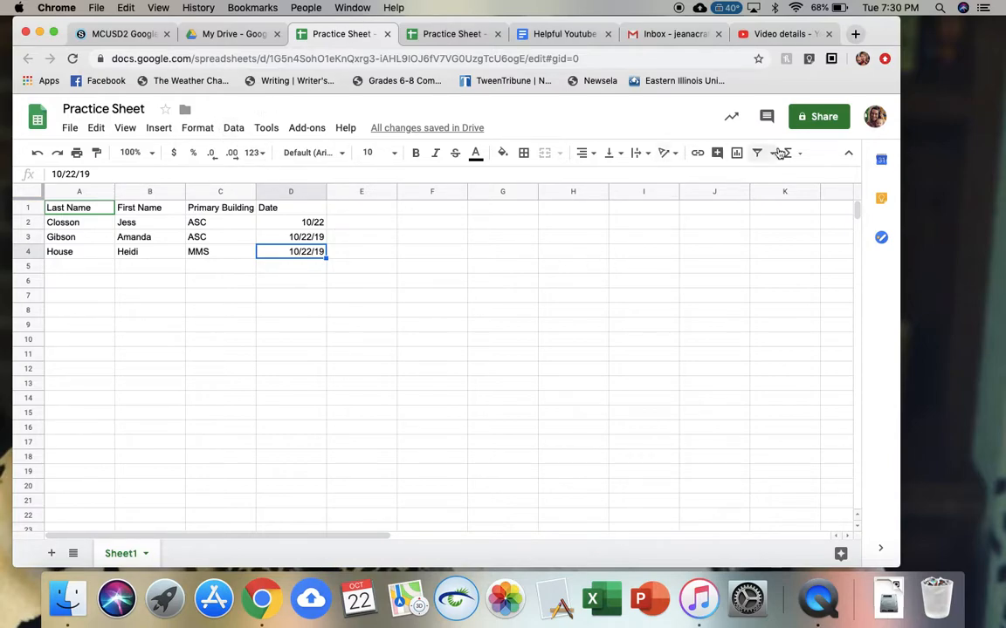
click(819, 118)
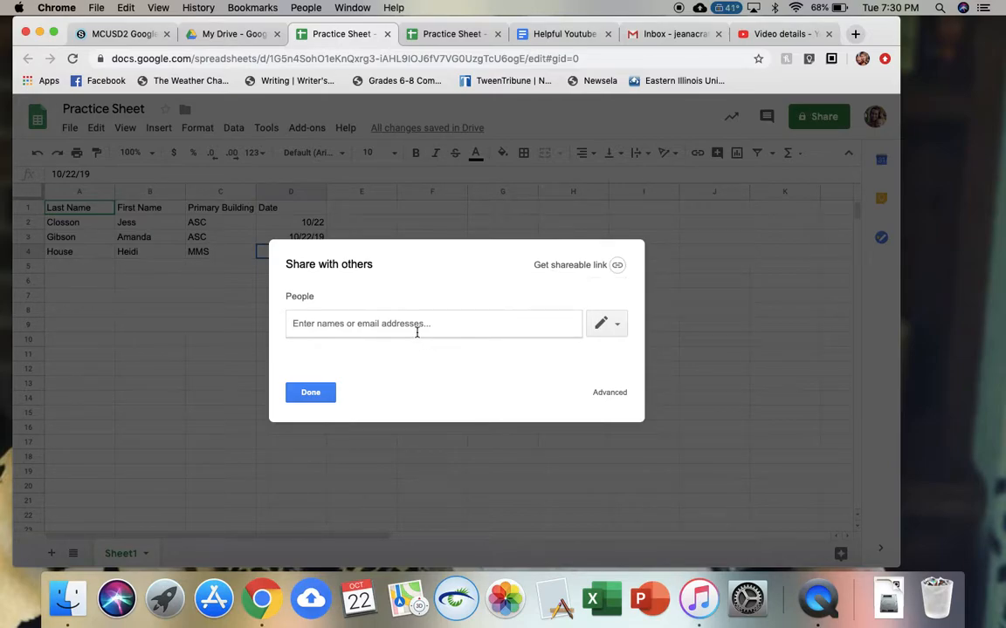
- Add three colleagues to the People field by typing their names and picking each from the suggestions
text(amanda)
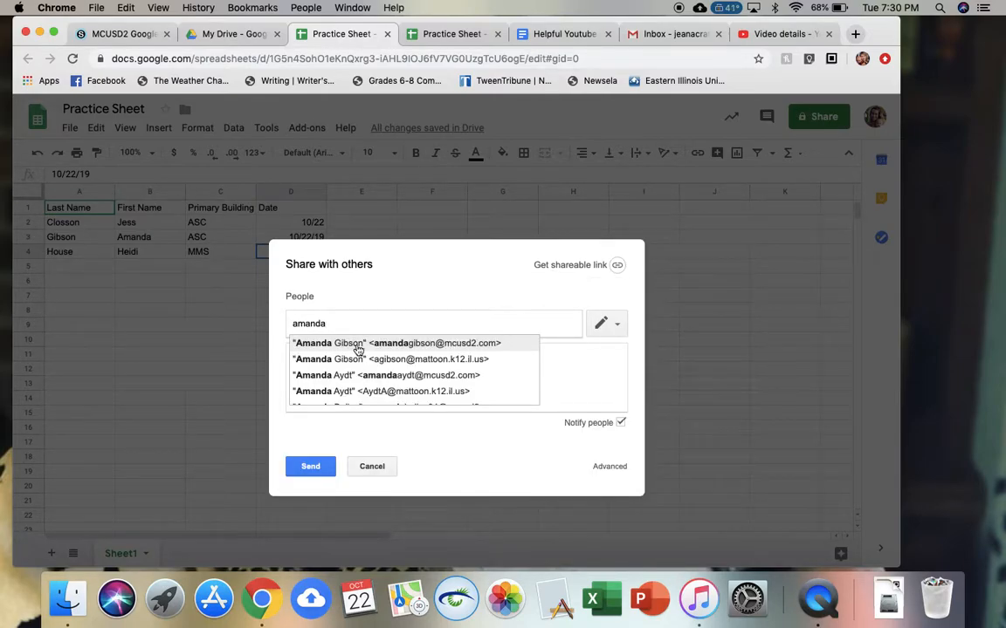
click(358, 346)
text(jess)
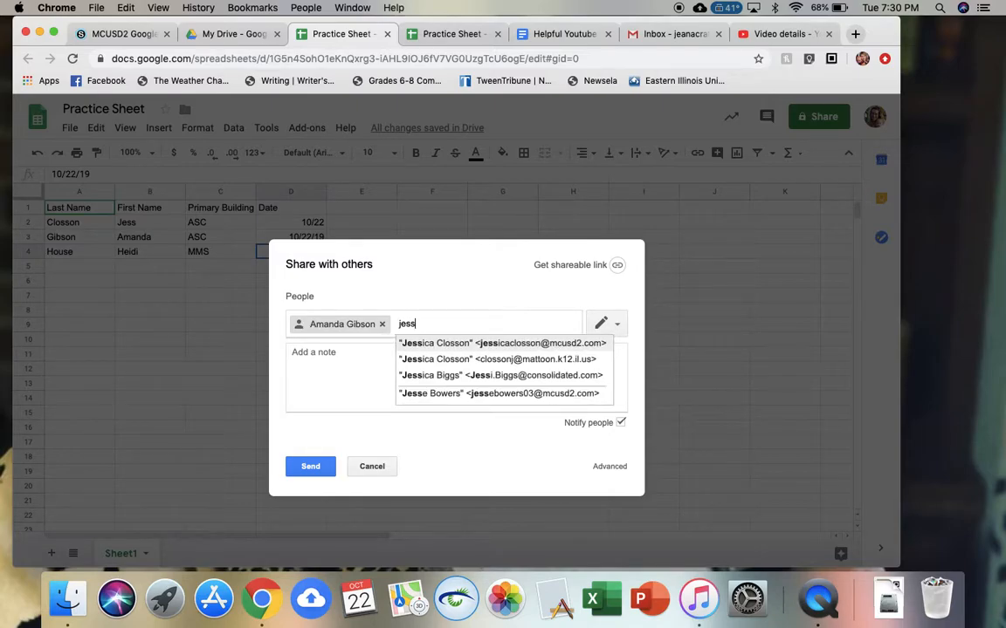
click(475, 351)
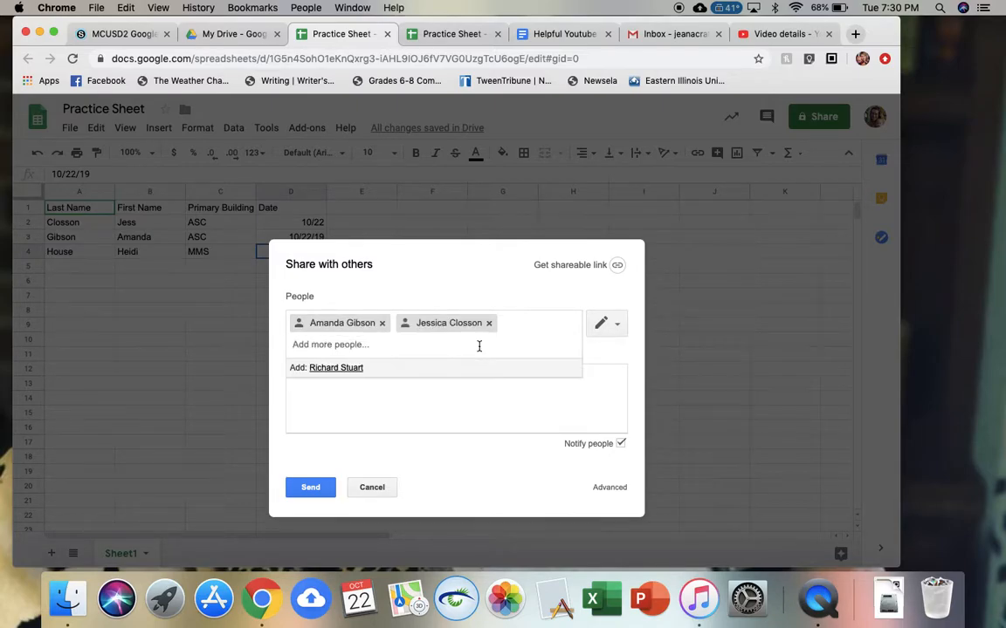
text(heidi)
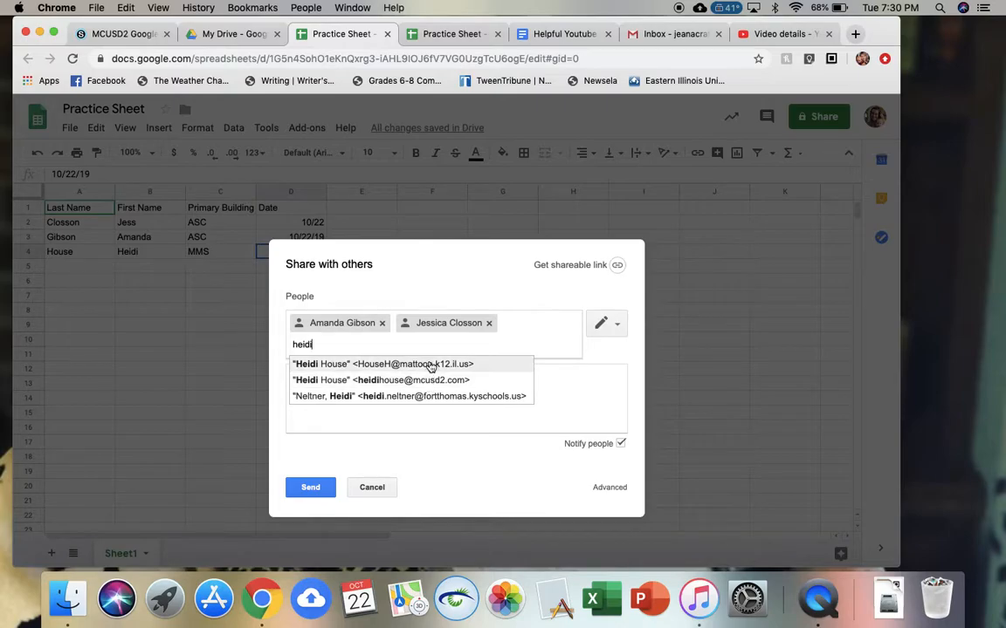
click(428, 382)
- Keep their access at Can edit, then cancel the sharing dialog without sending
click(611, 330)
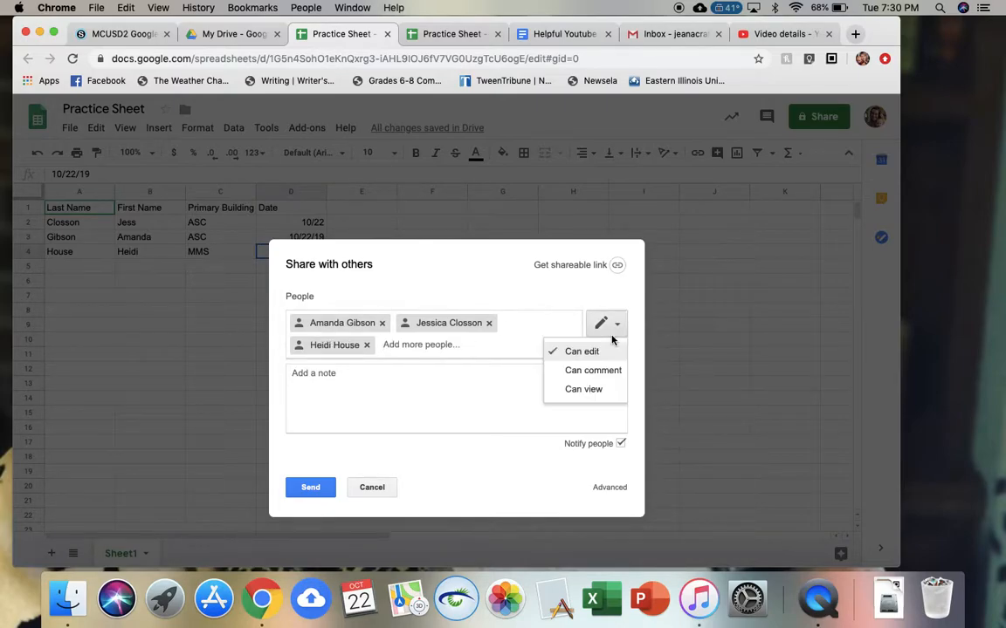
click(611, 335)
click(610, 332)
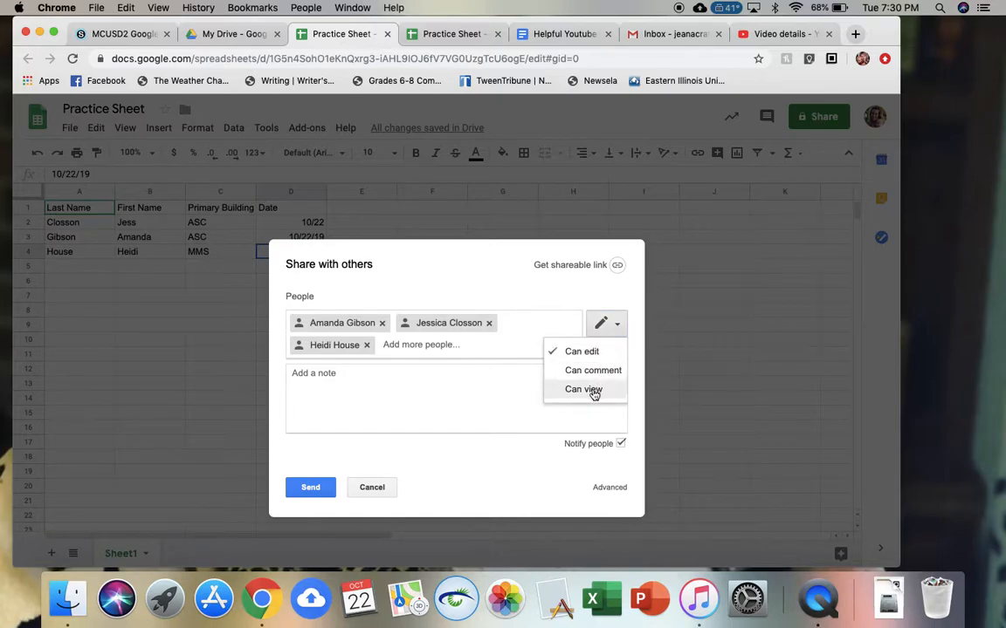
click(576, 298)
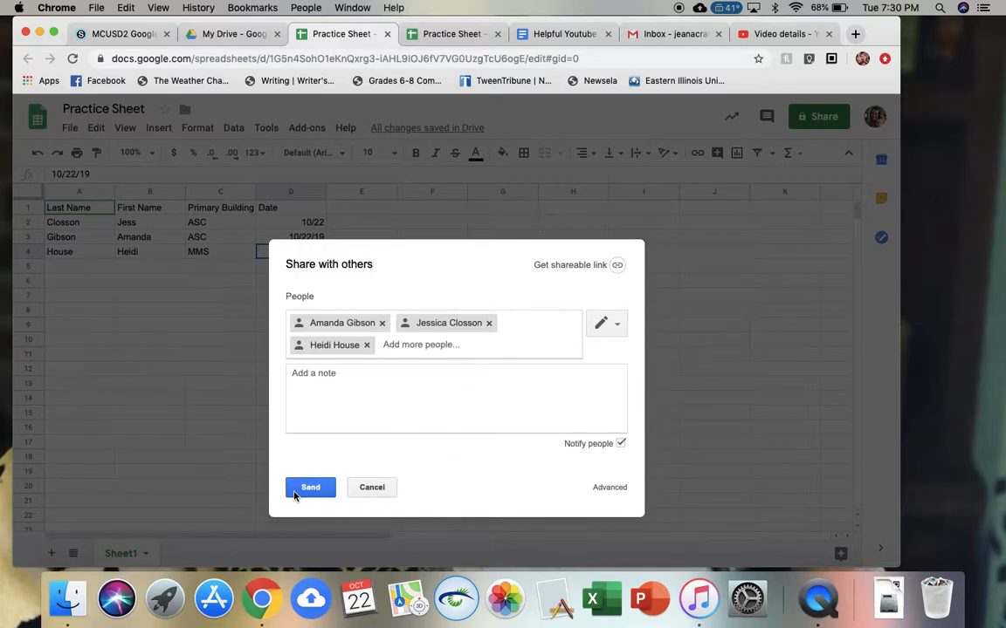
click(377, 495)
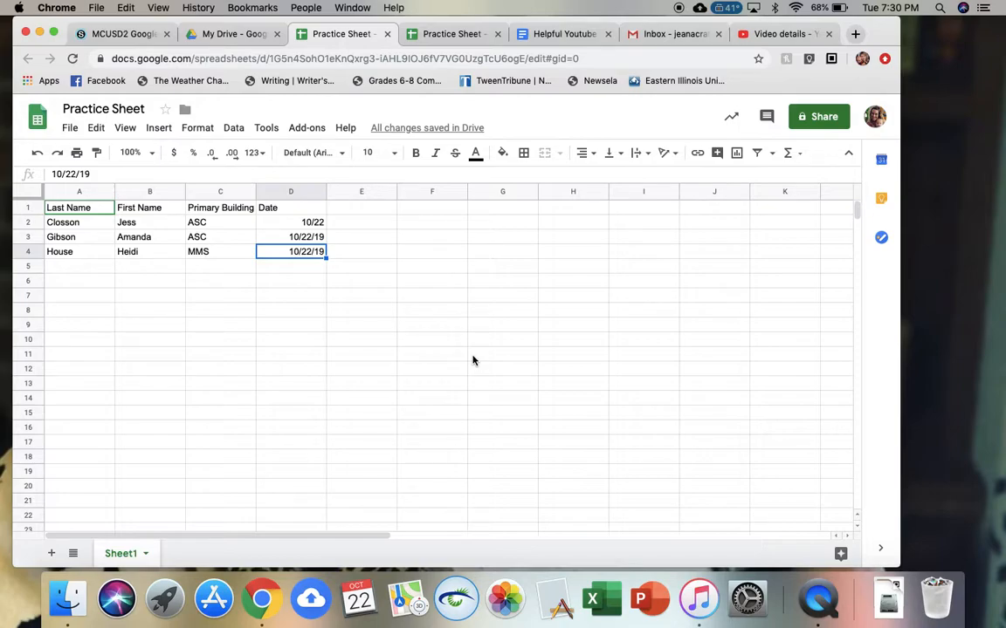
click(306, 129)
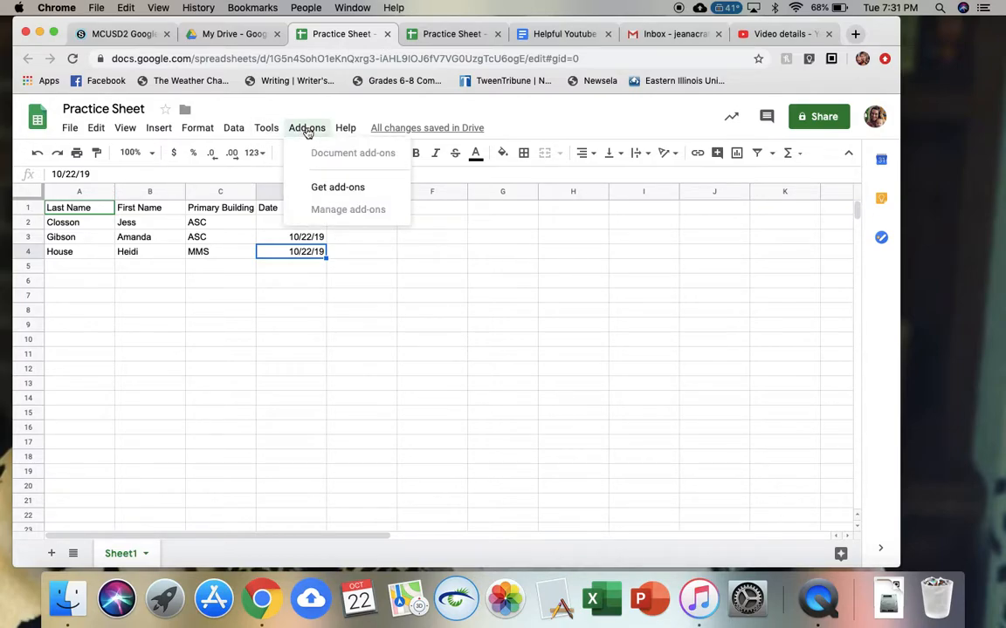
click(307, 129)
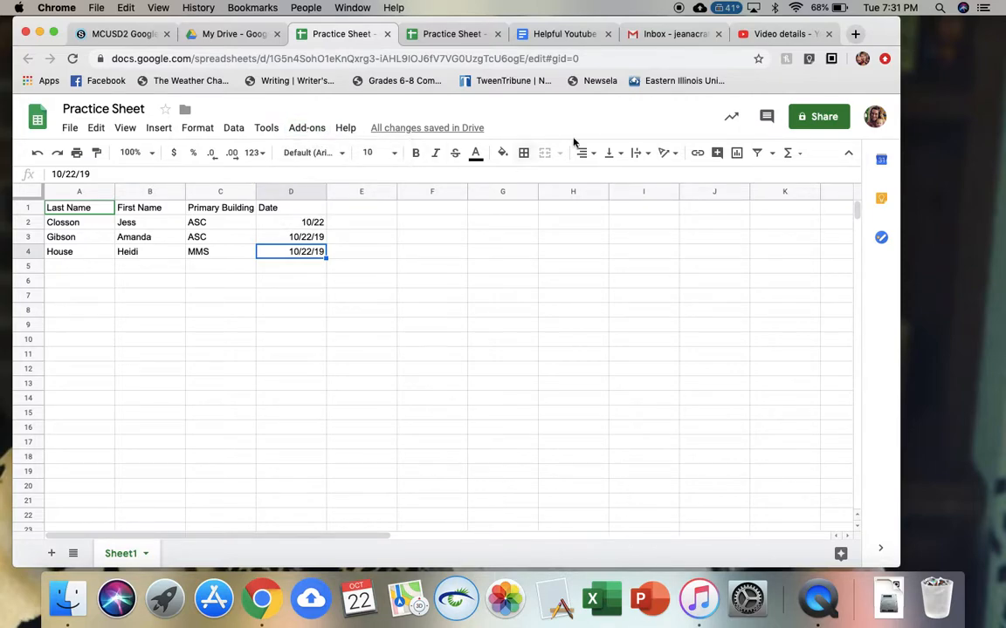